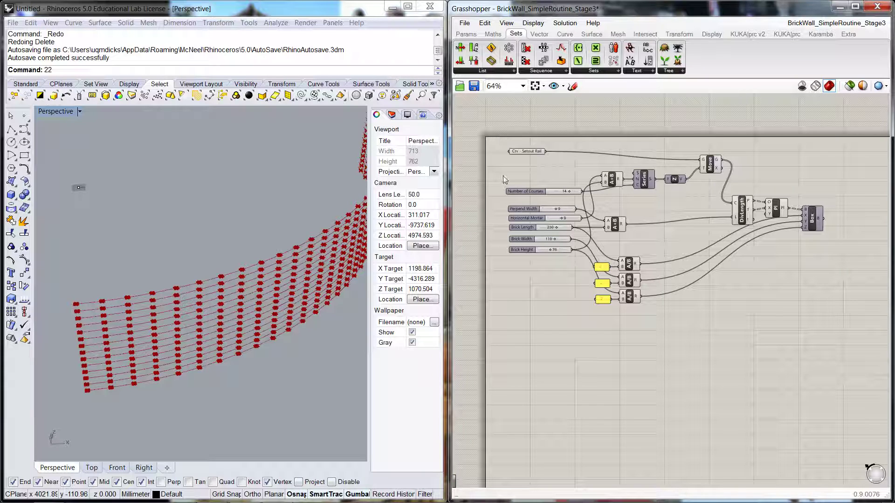
Move the entire brick wall definition lower on the canvas to free space above it
drag(496, 128, 845, 374)
drag(539, 192, 553, 270)
click(590, 183)
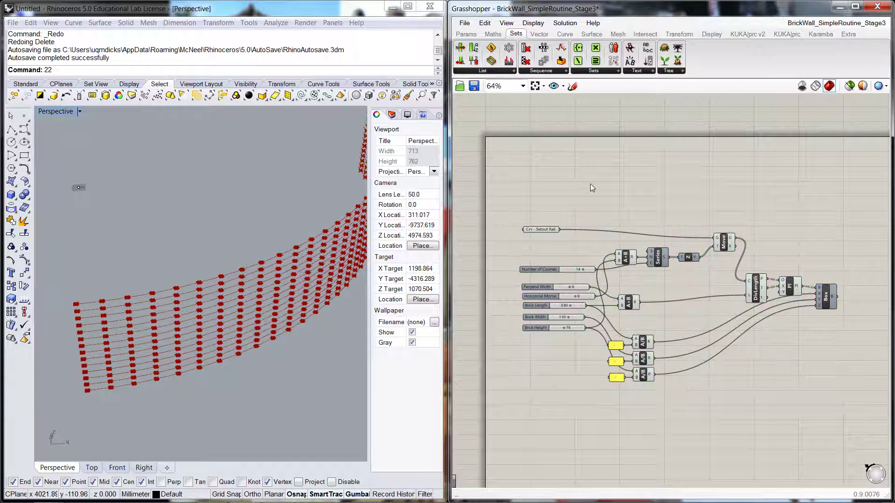
Add an Addition (A+B) component to the canvas just above the Setout Rail wire
right_drag(754, 409, 719, 357)
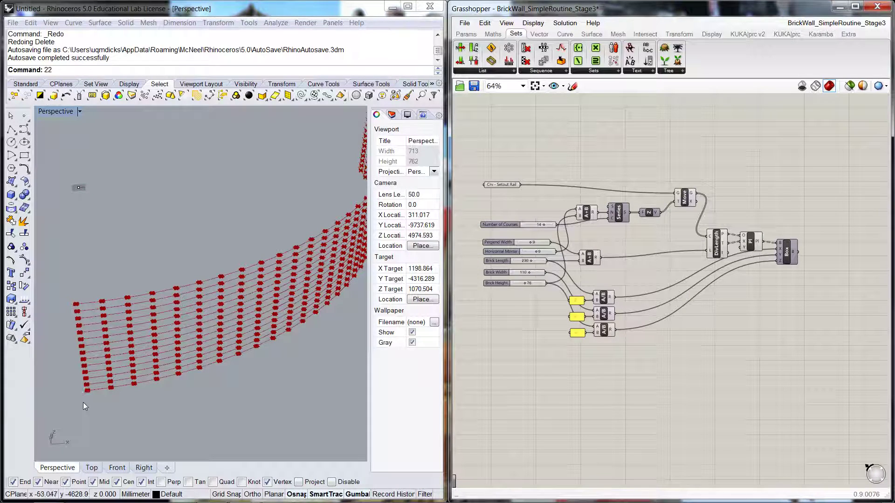
scroll(83, 402, up, 3)
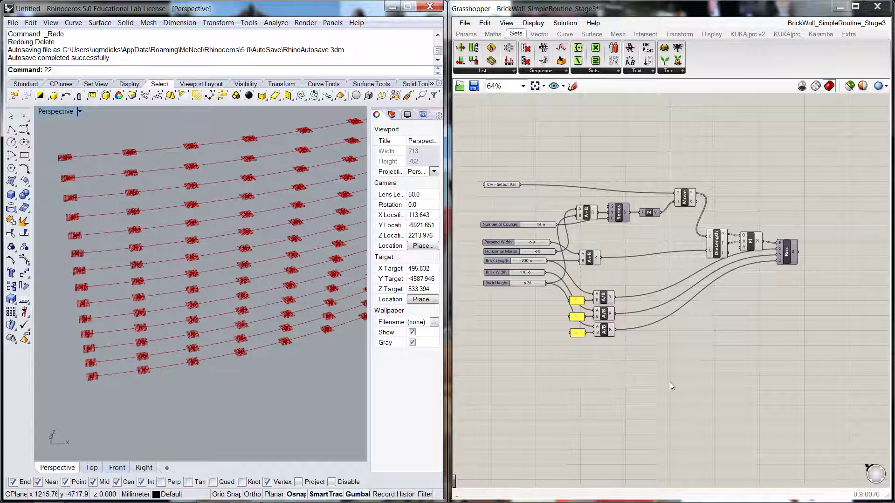
click(540, 149)
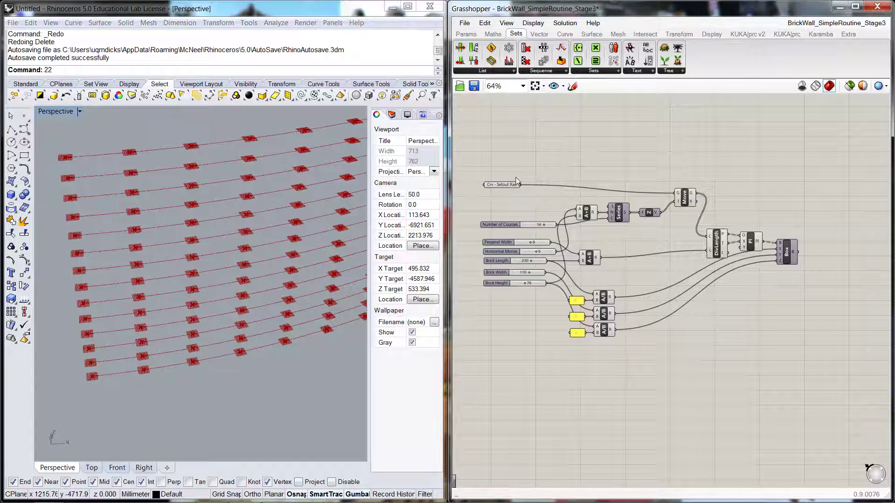
scroll(535, 152, up, 2)
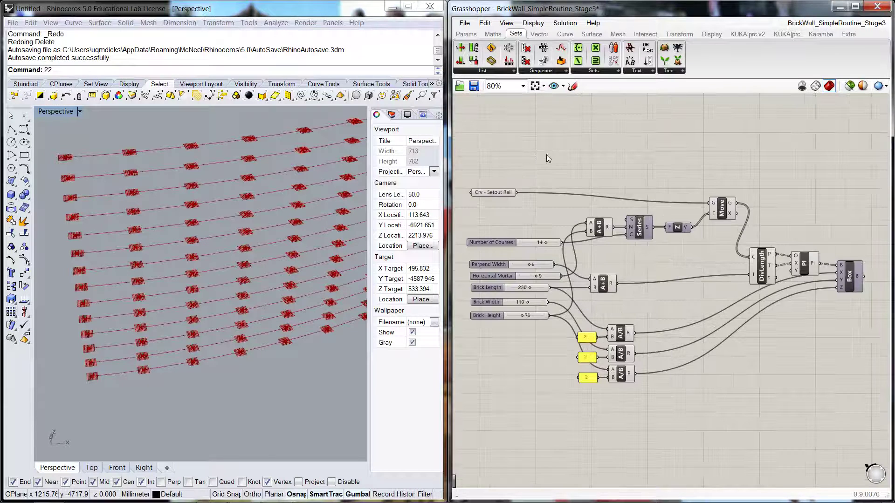
scroll(631, 169, up, 1)
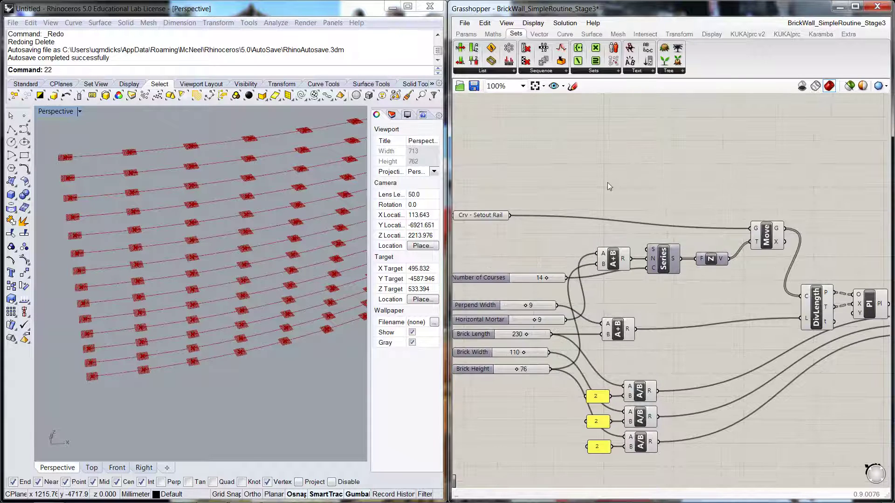
right_drag(591, 183, 605, 171)
double_click(659, 163)
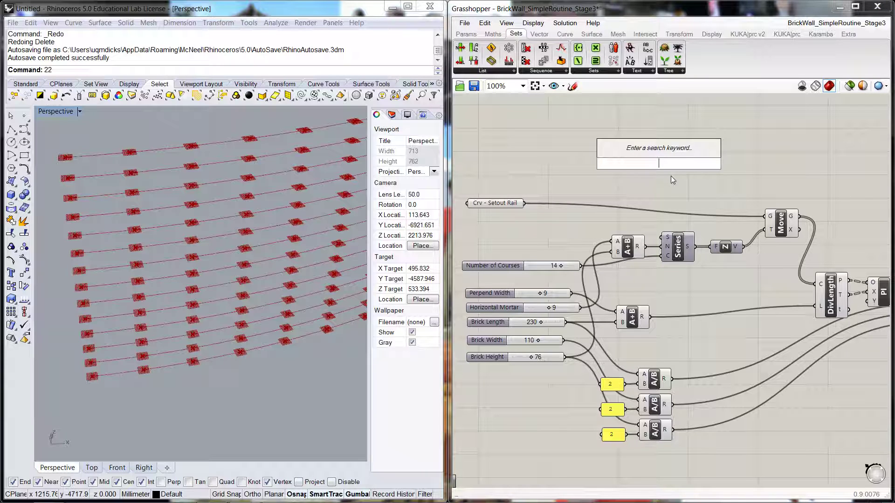
text(a+b)
key(Return)
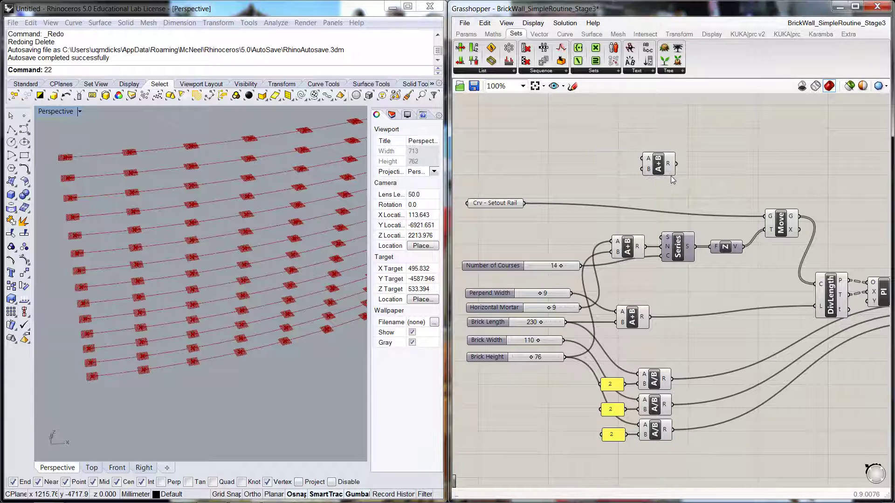
drag(660, 169, 632, 181)
click(657, 194)
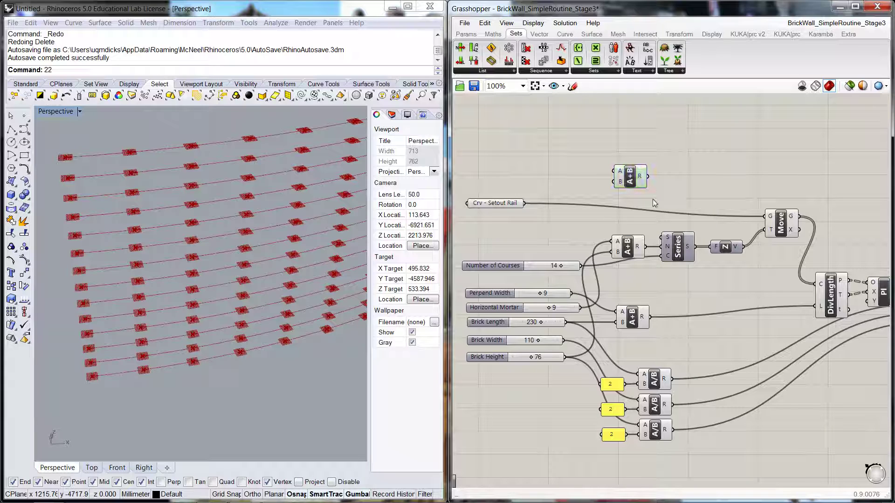
Connect the Brick Height slider to input A and the Horizontal Mortar slider to input B of the new Addition component
click(698, 182)
drag(565, 357, 614, 171)
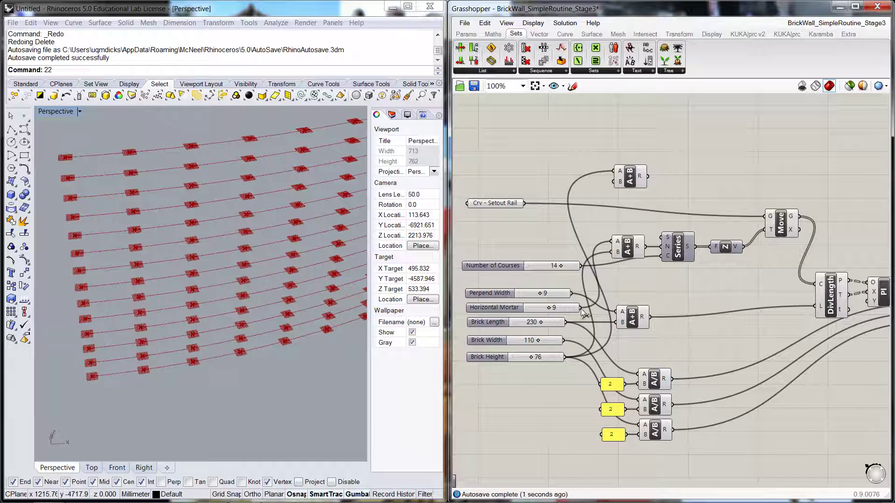
drag(581, 308, 614, 182)
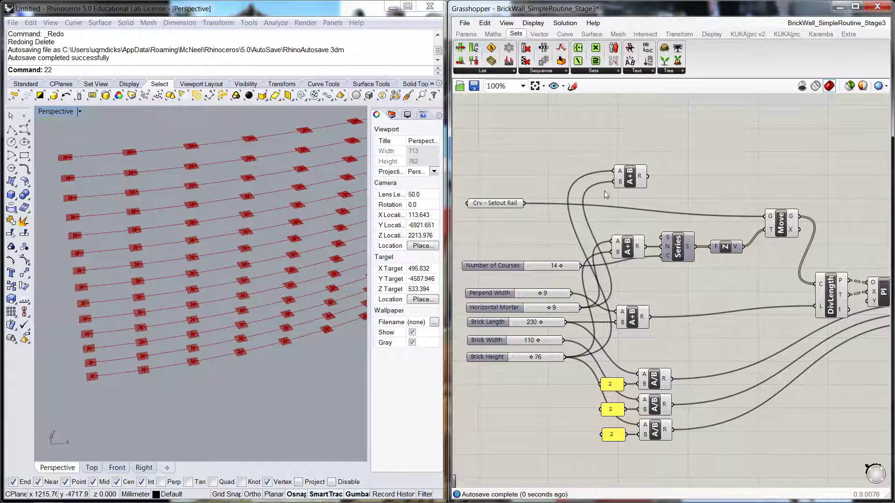
Set both the Perpend Width and Horizontal Mortar sliders to 10
click(555, 309)
double_click(554, 308)
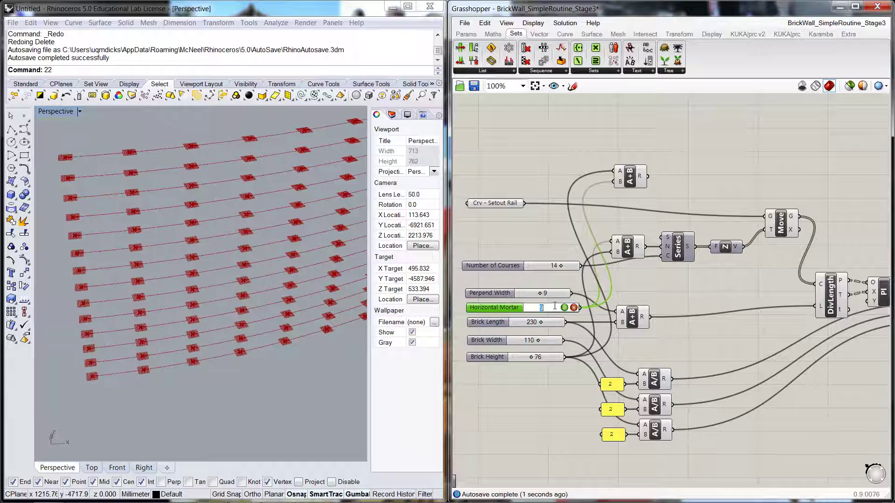
text(10)
double_click(548, 294)
text(10)
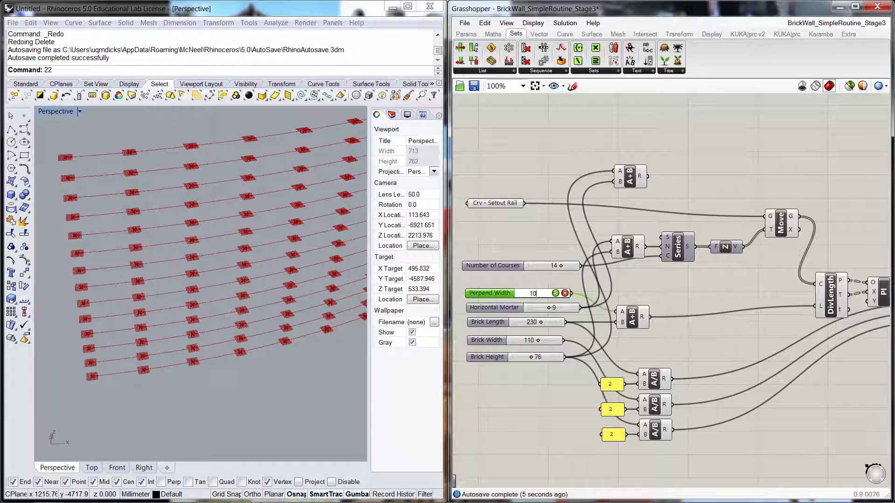
click(555, 293)
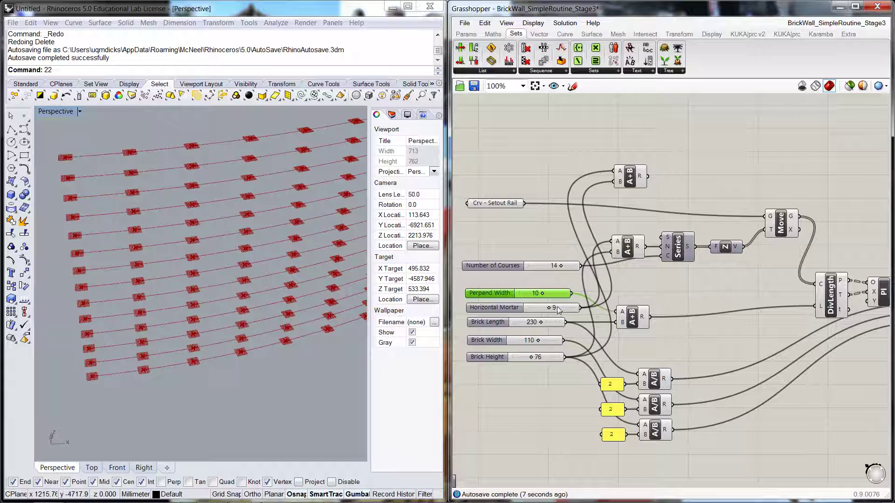
double_click(558, 308)
text(10)
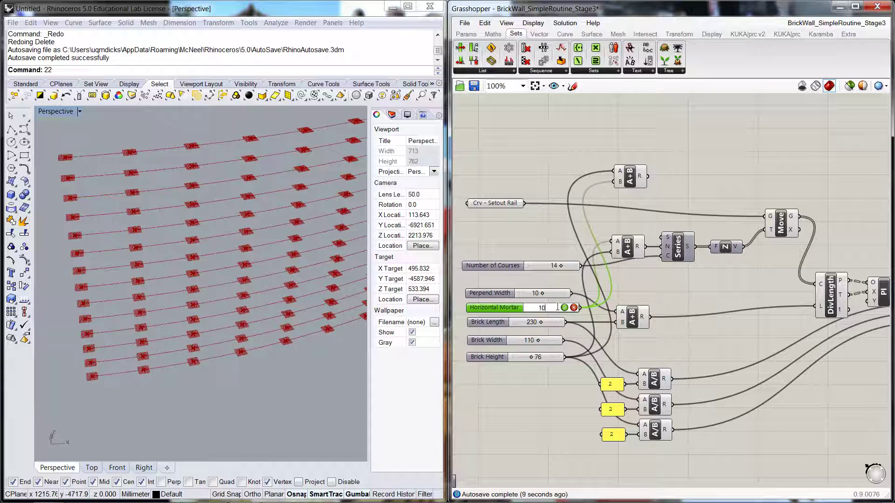
key(Return)
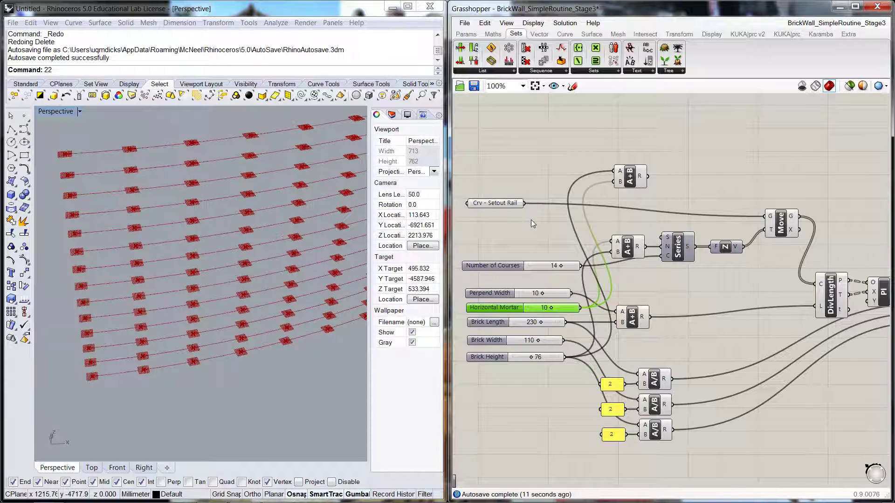
click(531, 221)
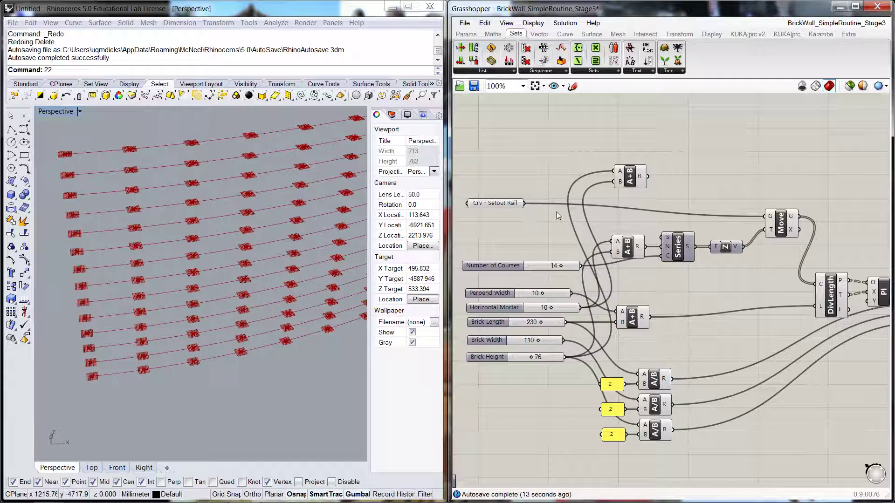
Add a Unit Z vector component and place it beside the new Addition component
drag(638, 180, 638, 185)
click(681, 187)
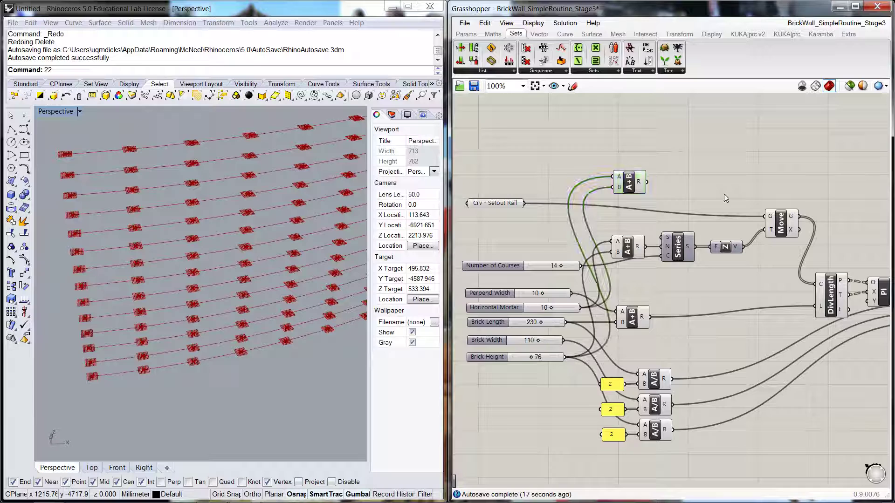
double_click(742, 160)
text(Z)
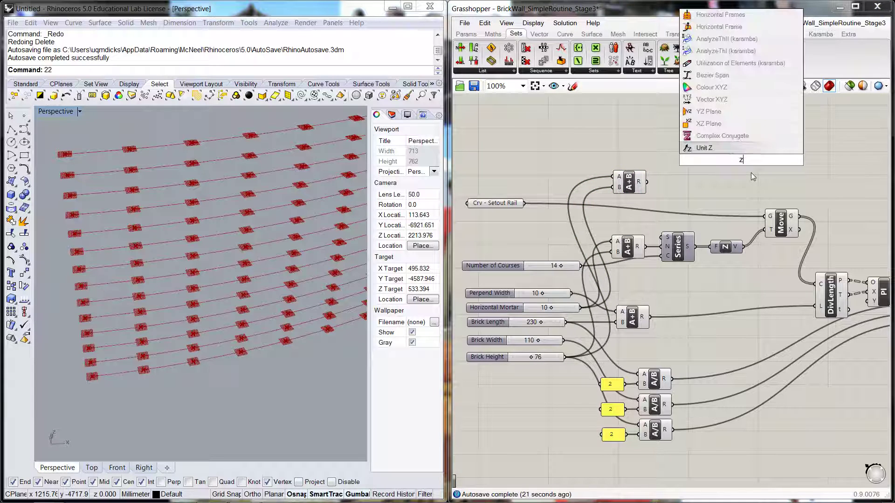
click(696, 148)
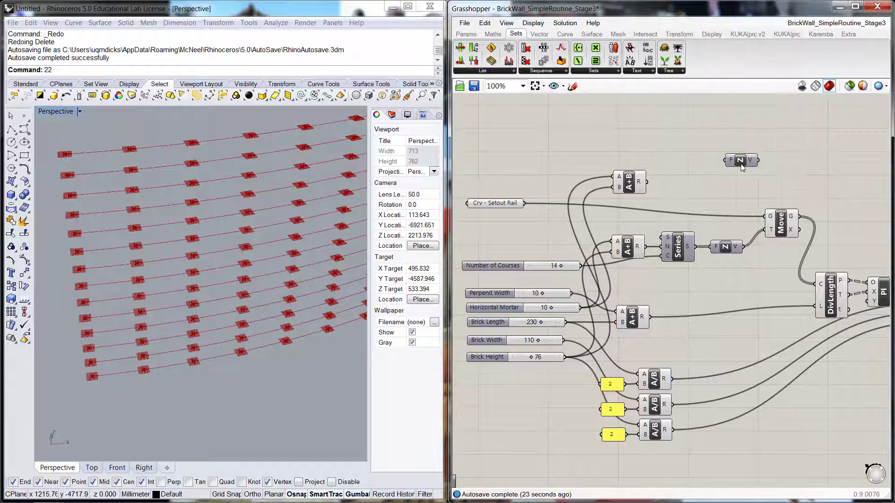
drag(743, 168, 684, 188)
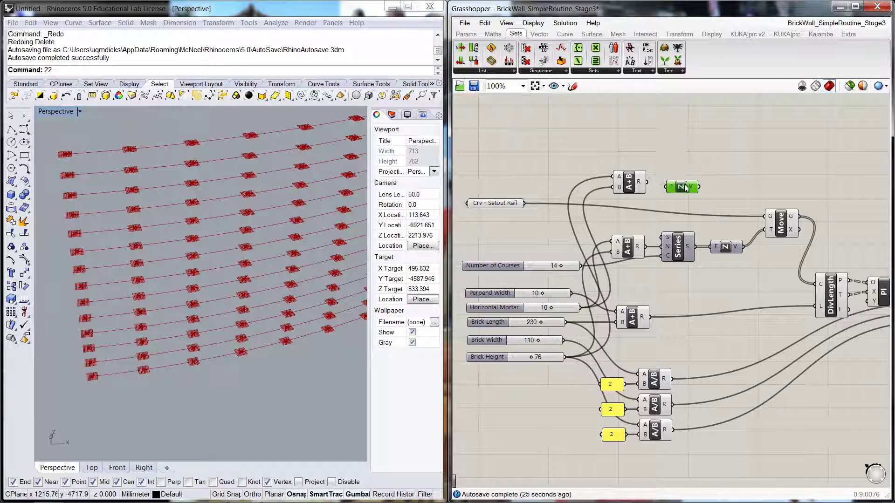
Add a Move component, feed it the sum through Unit Z as its translation, and connect the Setout Rail curve as its geometry
double_click(715, 145)
text(mov)
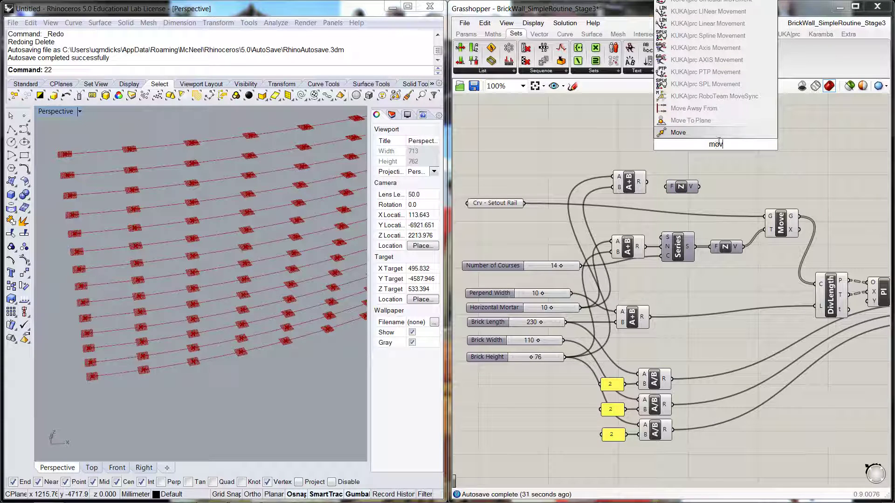
click(680, 134)
drag(714, 152, 726, 184)
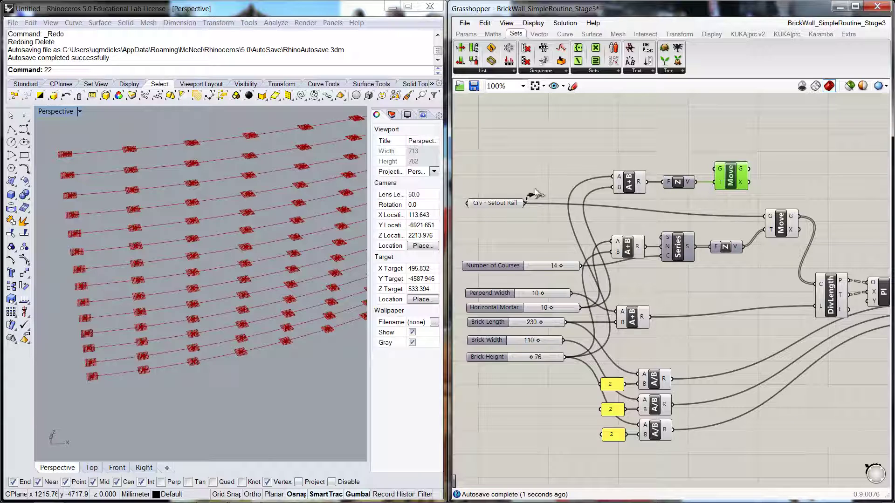
drag(524, 204, 733, 164)
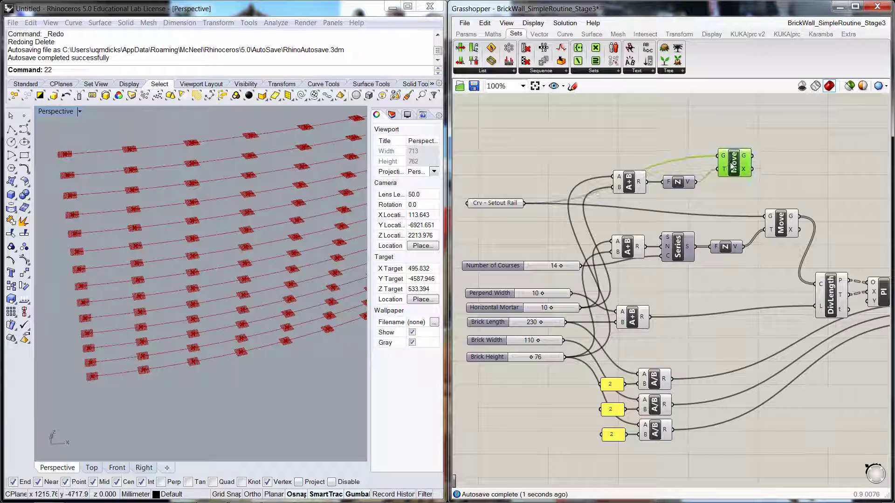
click(769, 170)
Shift the original course chain, from its Addition and Series through Move, Divide Length and plane to Box, further along the canvas to make room
mouse_move(779, 172)
right_down()
mouse_move(760, 144)
mouse_move(743, 168)
mouse_move(768, 181)
right_up()
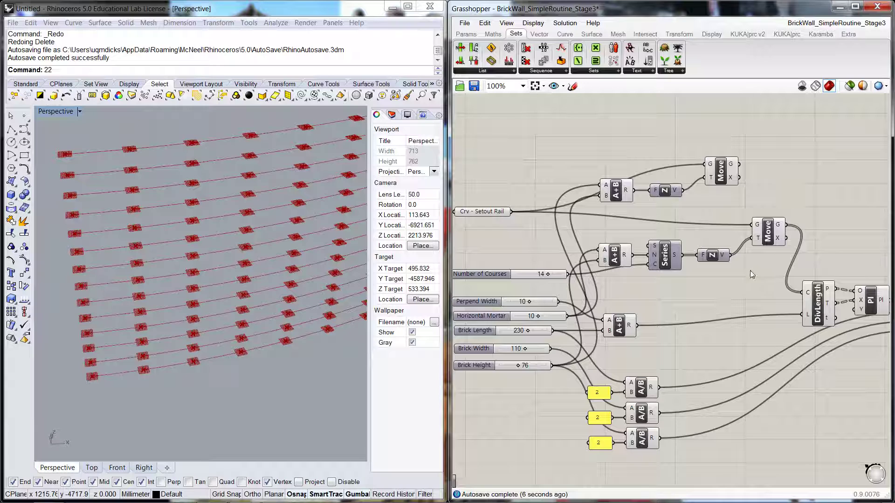
scroll(751, 284, down, 2)
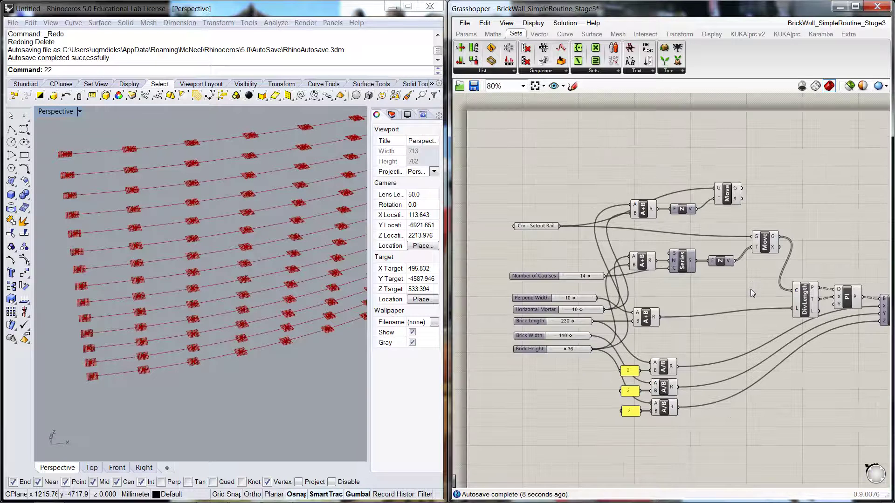
right_drag(749, 292, 615, 276)
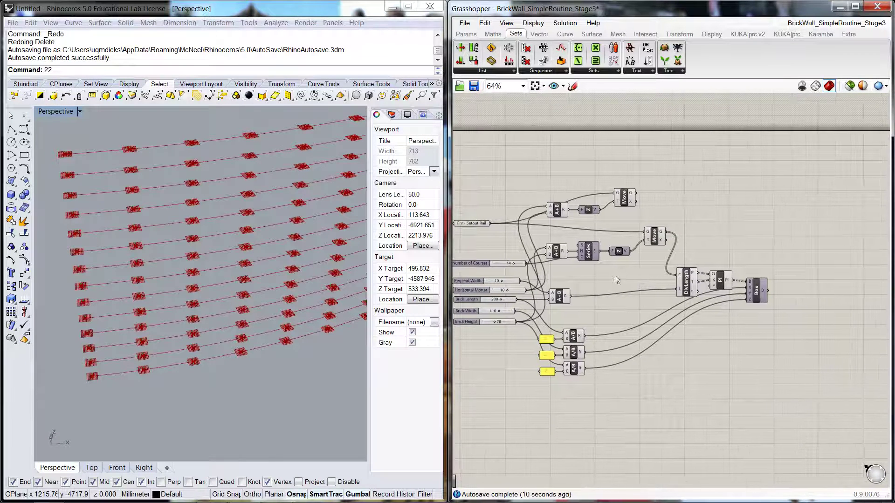
click(556, 251)
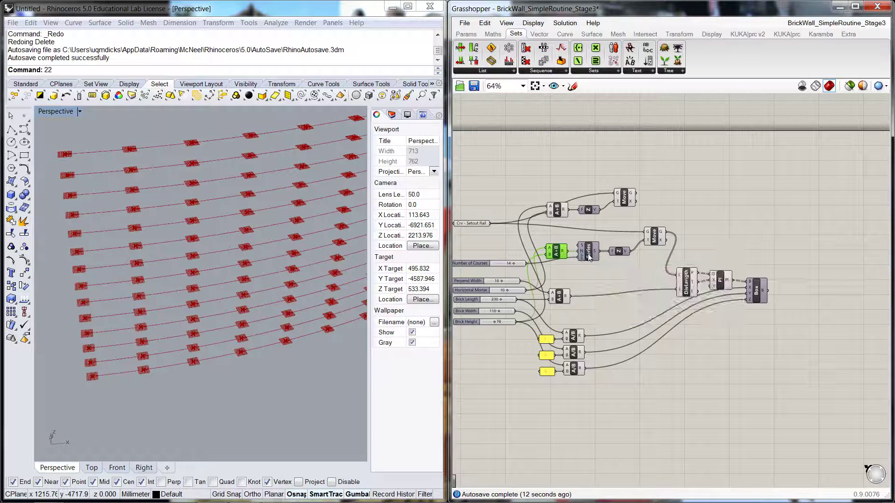
shift+click(588, 252)
shift+click(623, 252)
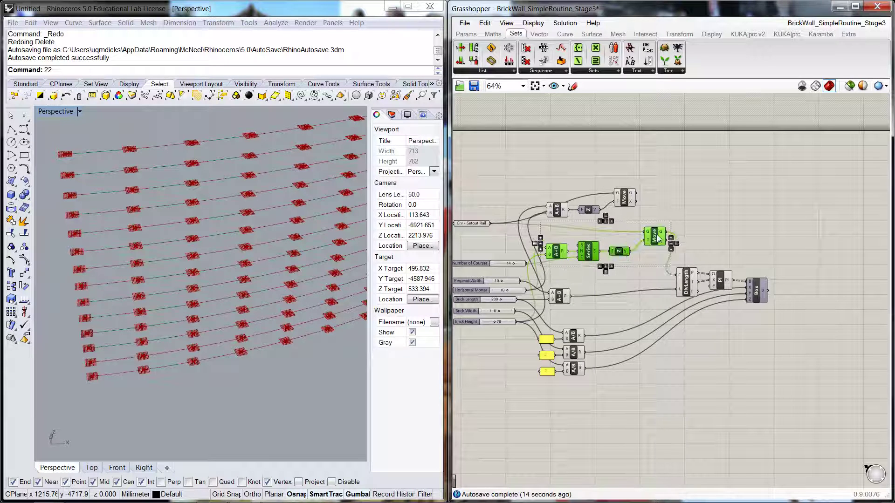
shift+click(686, 282)
shift+click(720, 281)
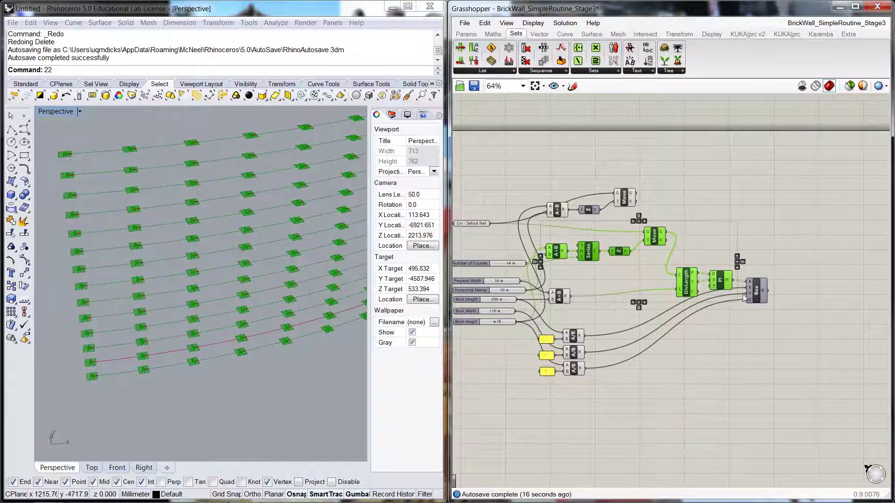
shift+click(761, 296)
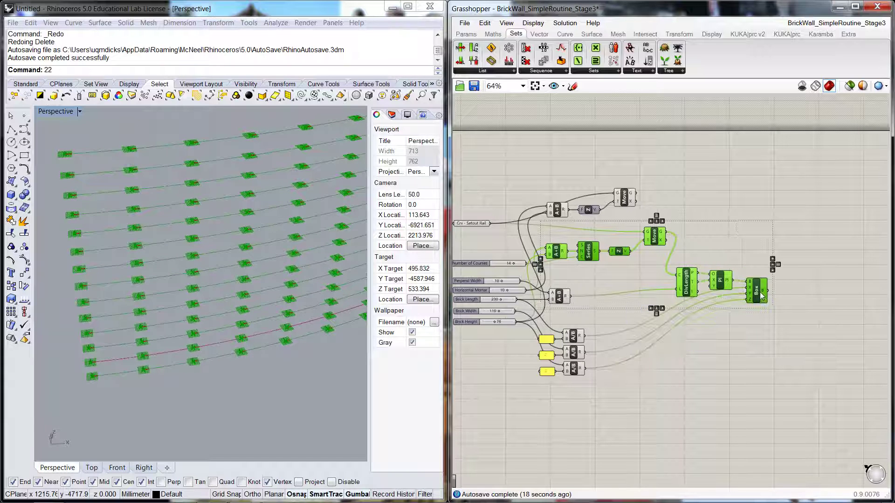
drag(556, 254, 676, 252)
click(673, 195)
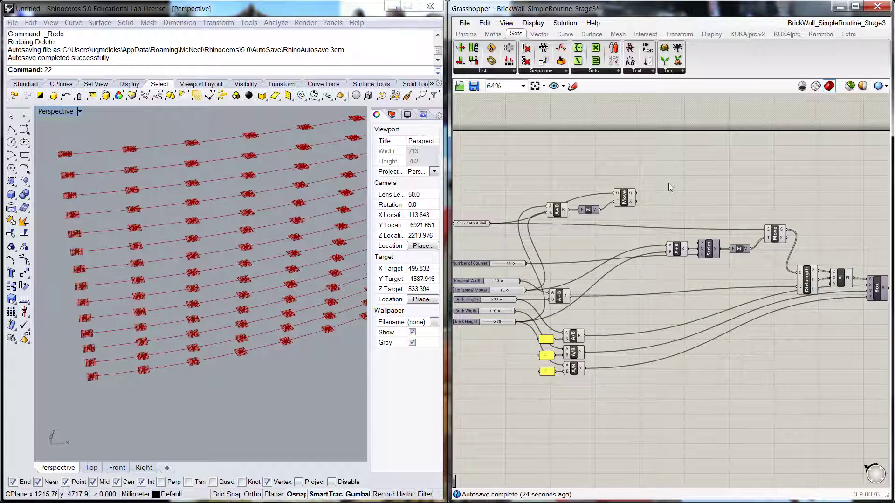
Add a text panel reading "Odd number courses", shrink it, and place it above the new Addition component
scroll(668, 183, down, 2)
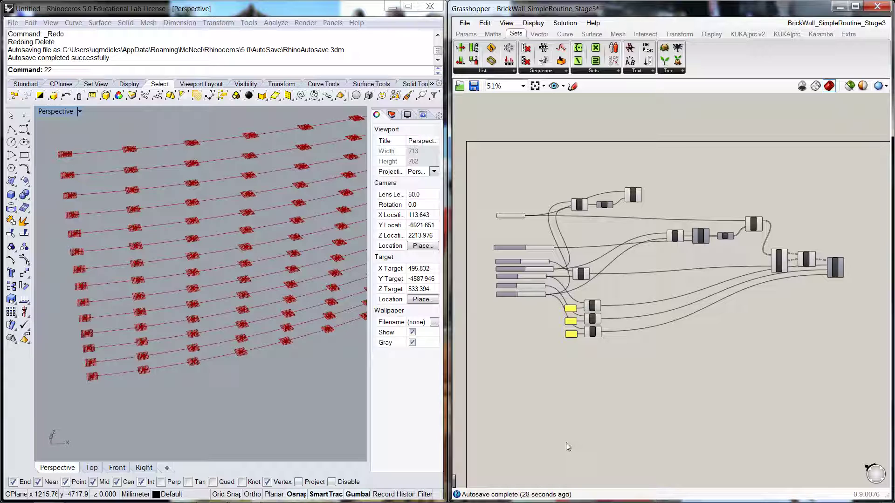
scroll(615, 177, up, 2)
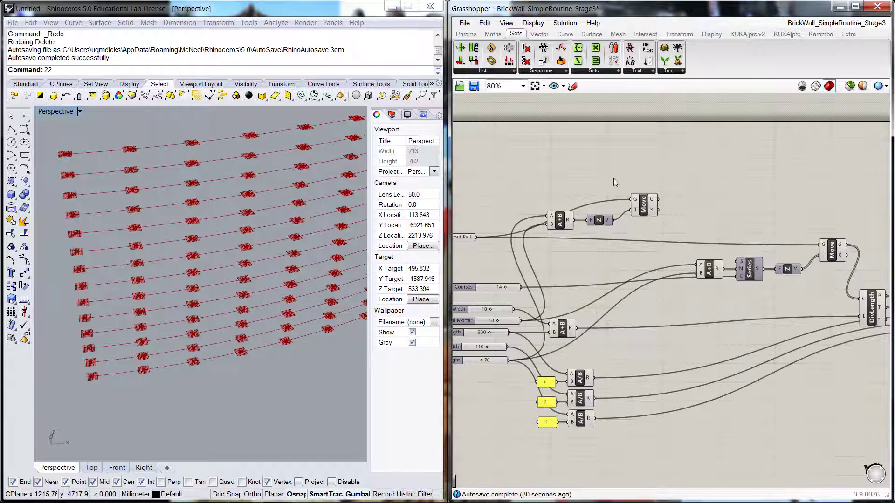
double_click(608, 171)
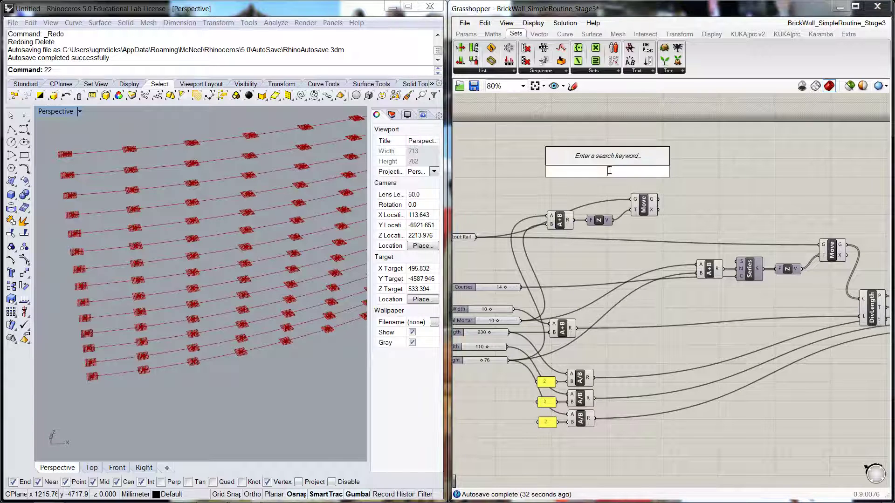
text(")
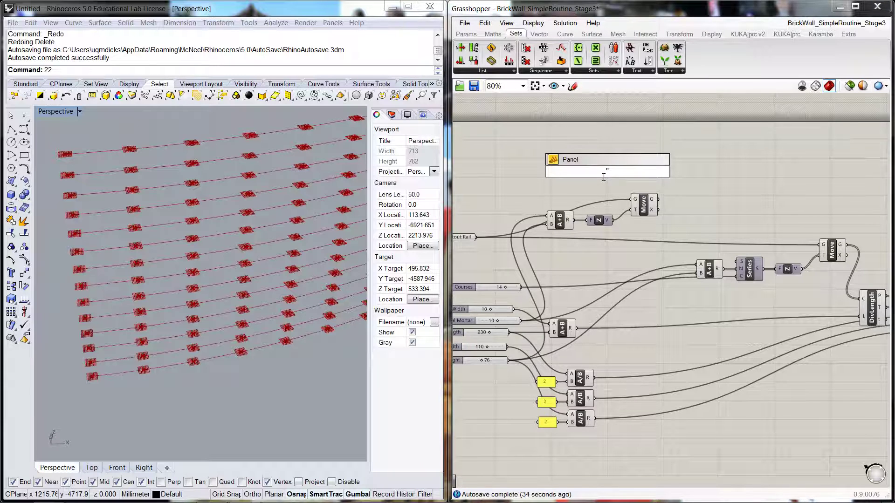
key(Return)
double_click(604, 178)
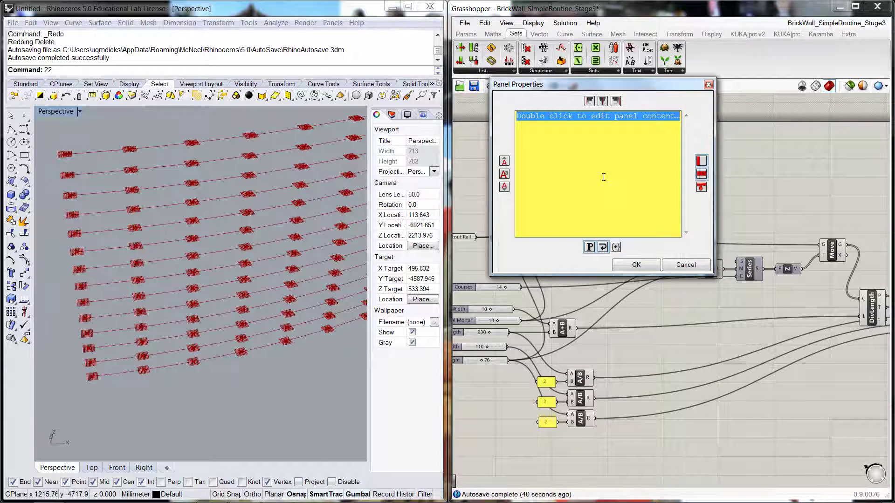
text(Odd)
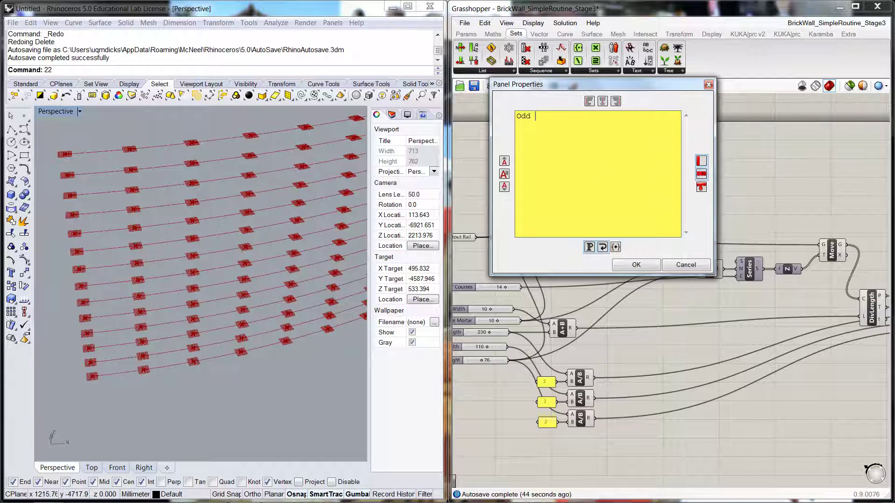
text( number courses)
click(635, 265)
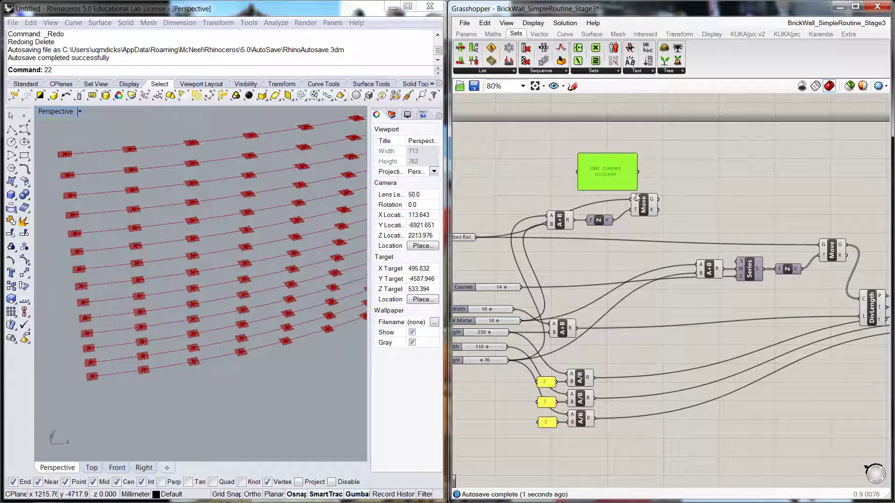
drag(635, 188, 549, 184)
Add a second panel reading "Even number courses", shrink it, and place it just above the original course chain's Addition component
double_click(731, 170)
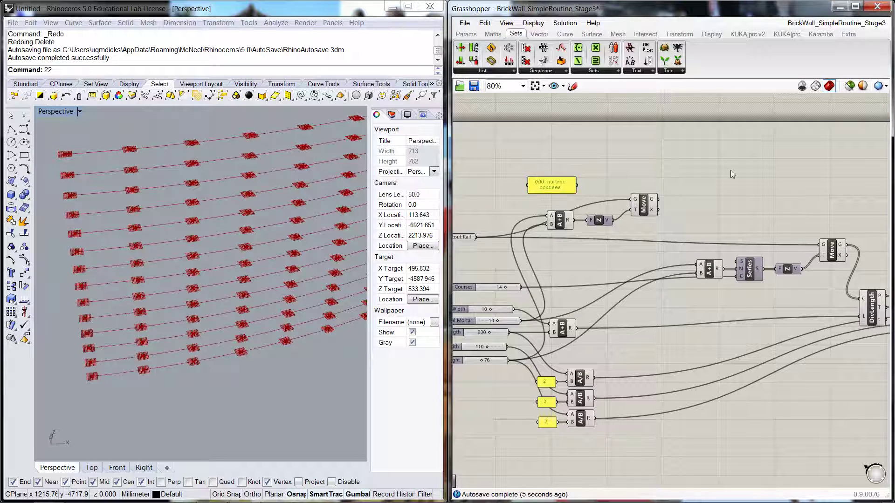
text(panel)
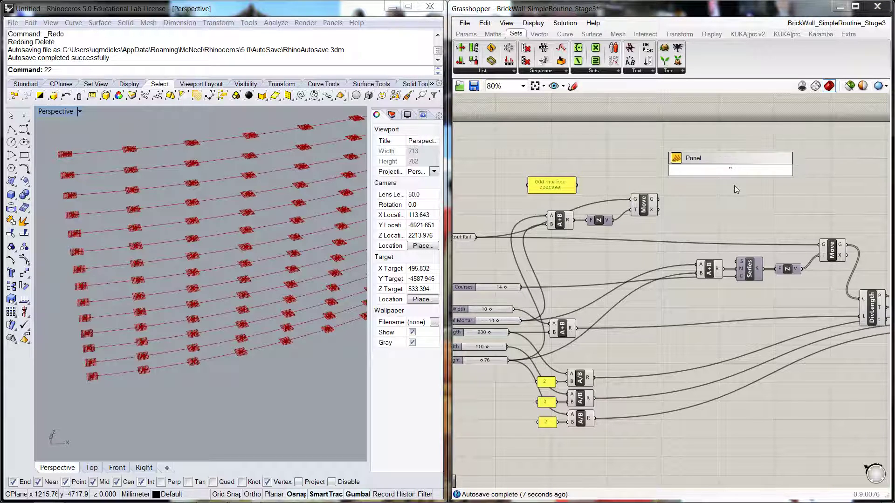
key(Return)
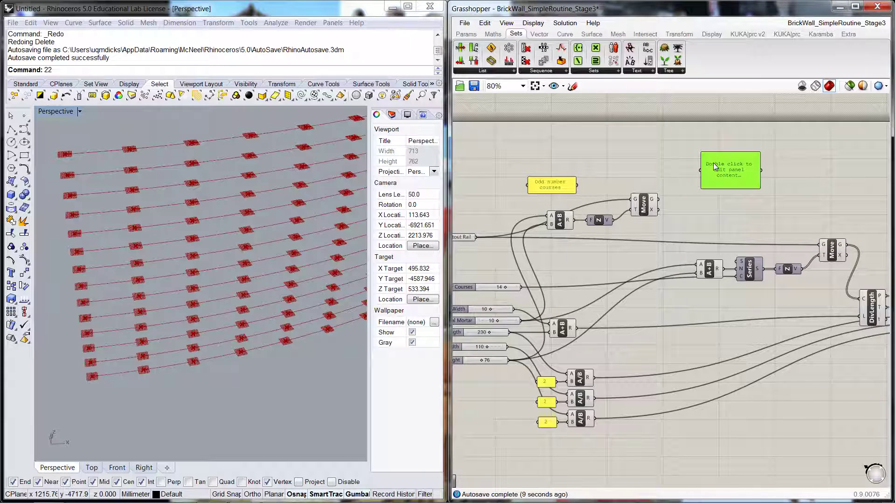
double_click(713, 163)
text(E)
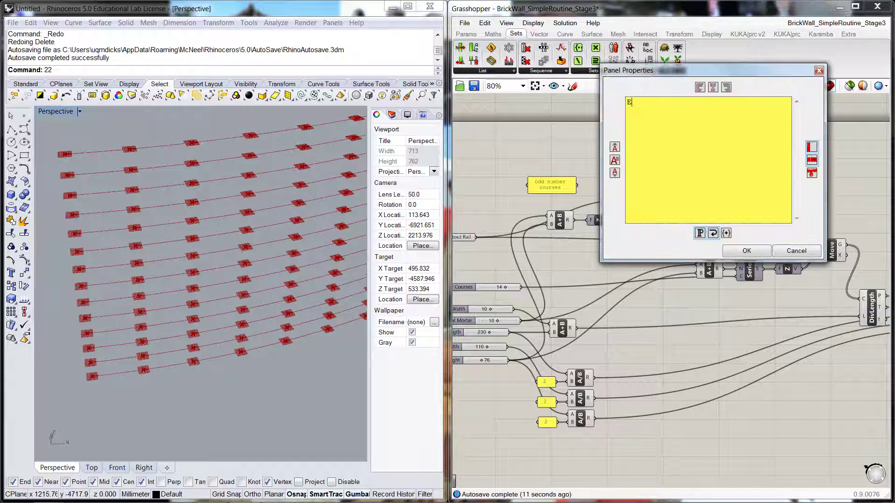
text(ven number courses)
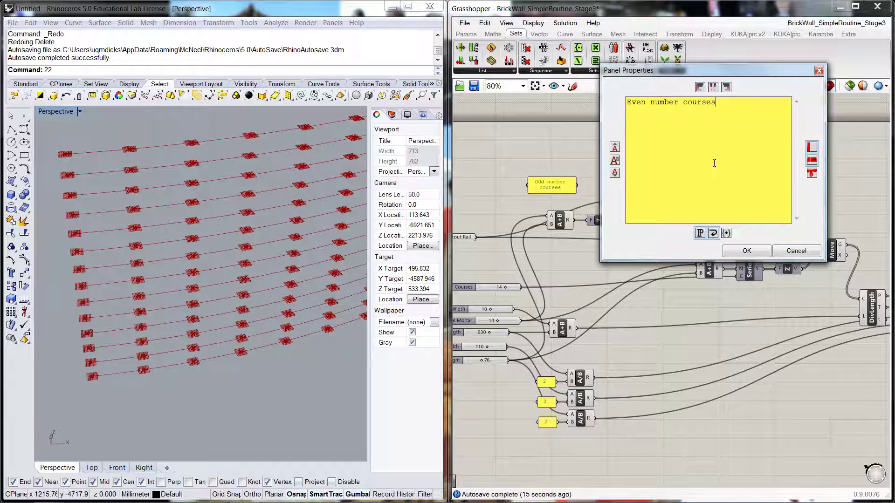
click(746, 250)
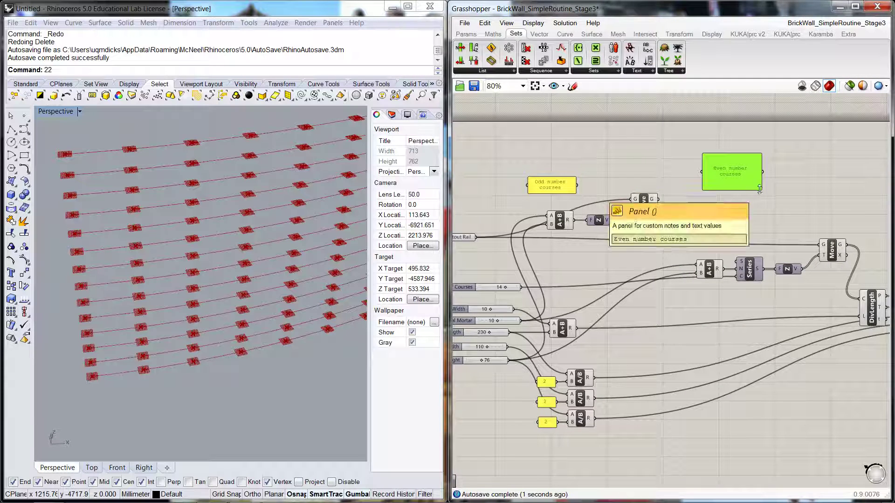
drag(759, 189, 745, 172)
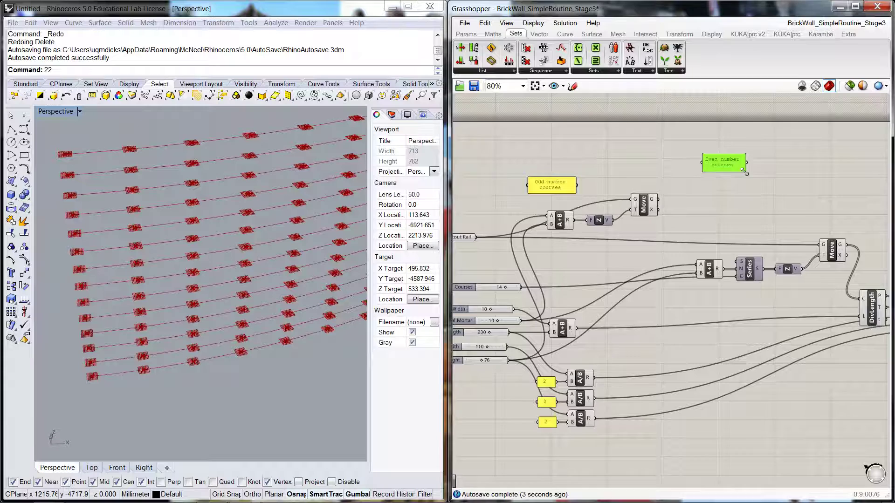
click(771, 224)
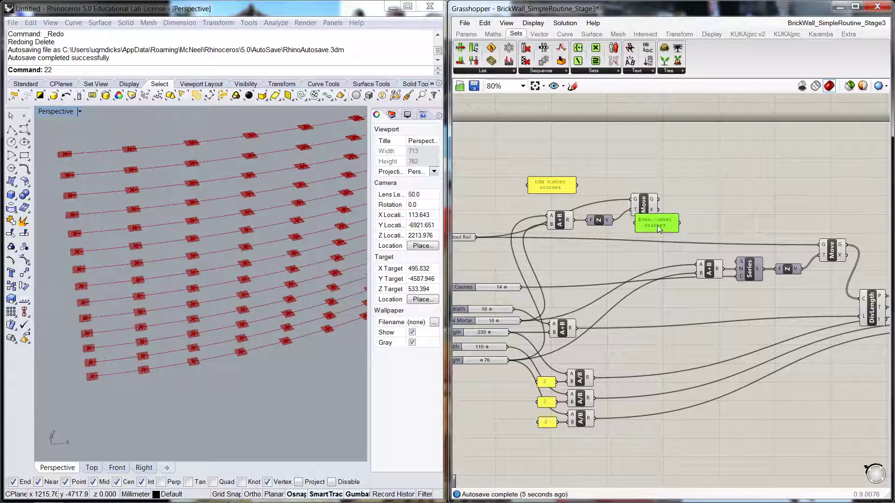
drag(657, 225, 664, 256)
click(672, 171)
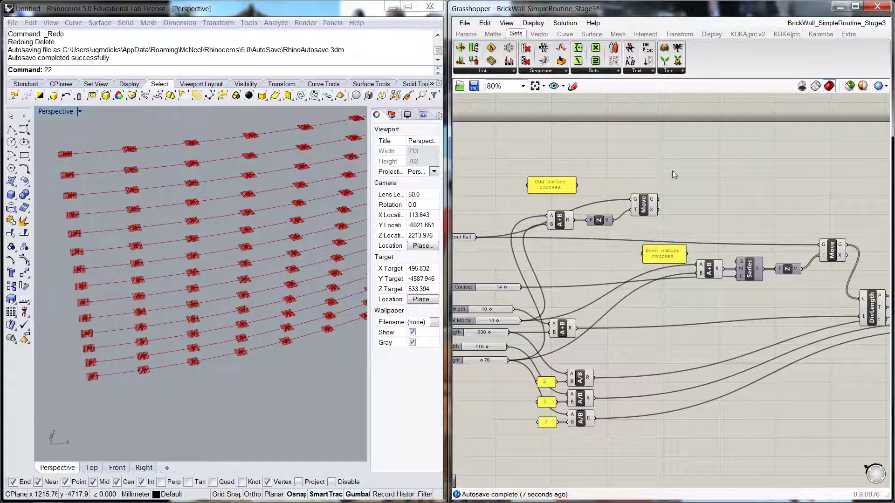
Shift the odd-course Move, Unit Z, Addition and label panel further from the Setout Rail, and nudge the even-course label into place
right_drag(672, 170, 718, 165)
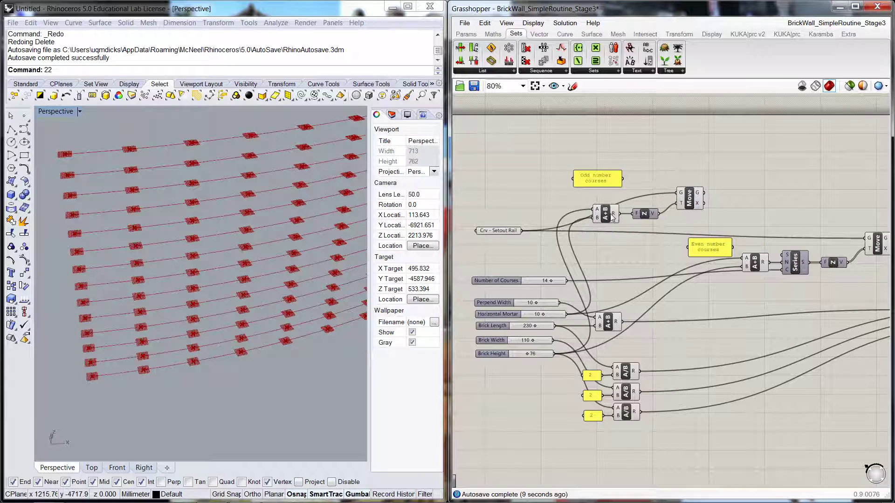
drag(690, 207, 710, 207)
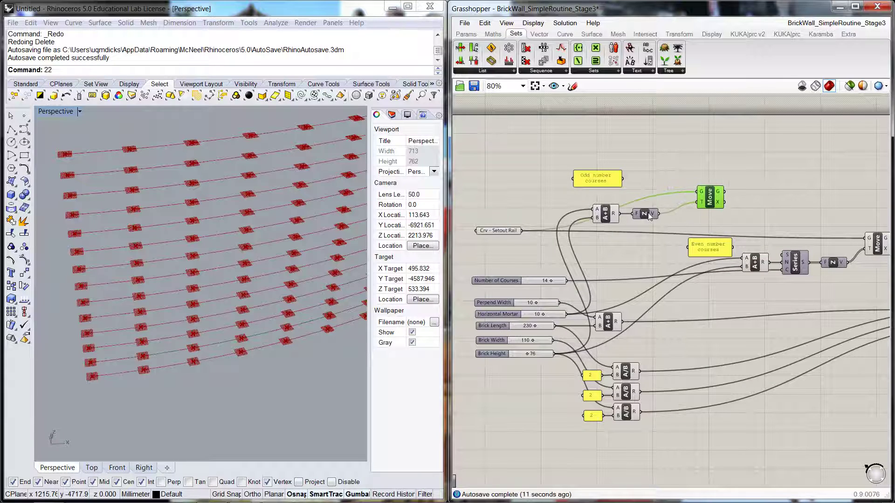
drag(649, 215, 675, 212)
drag(606, 215, 633, 214)
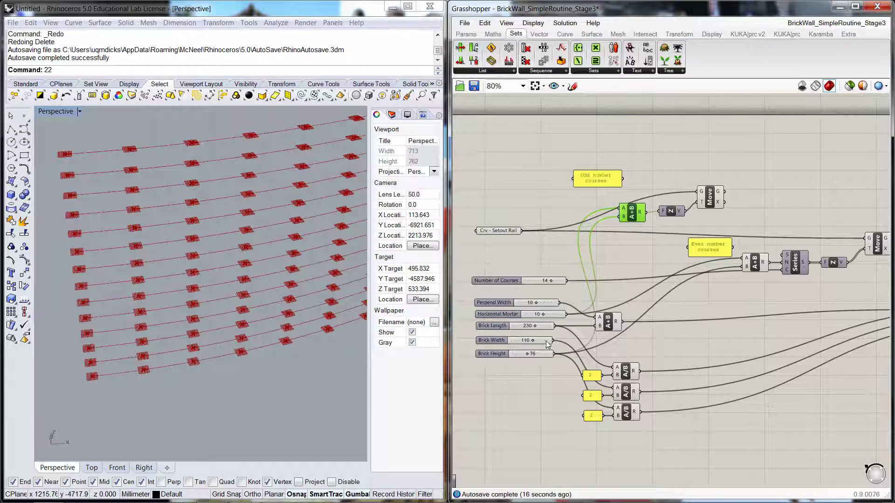
drag(599, 181, 632, 183)
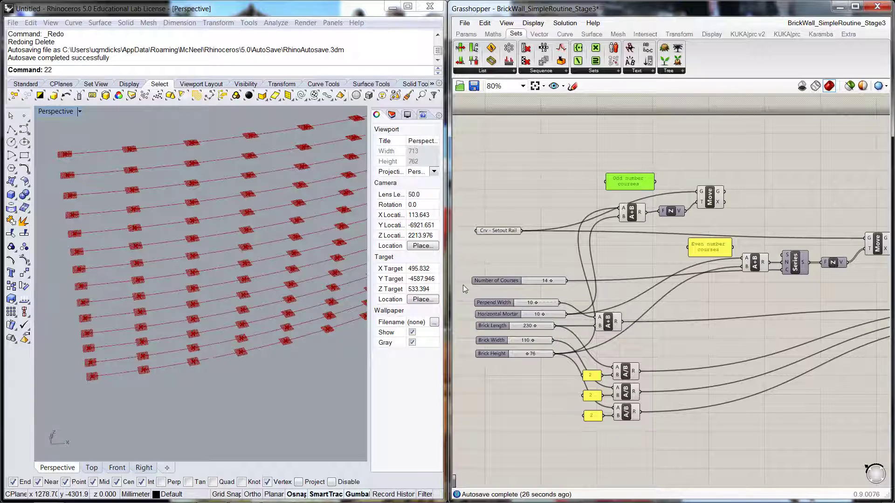
drag(634, 186, 667, 182)
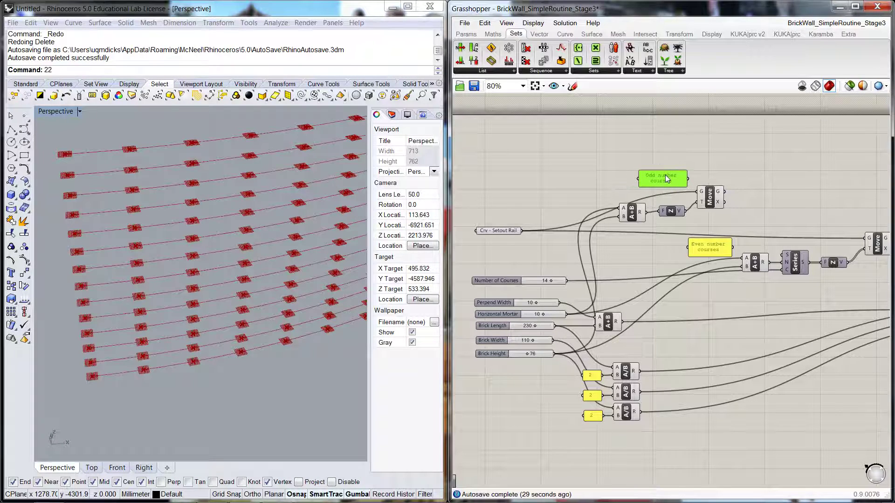
click(708, 163)
right_drag(751, 186, 625, 137)
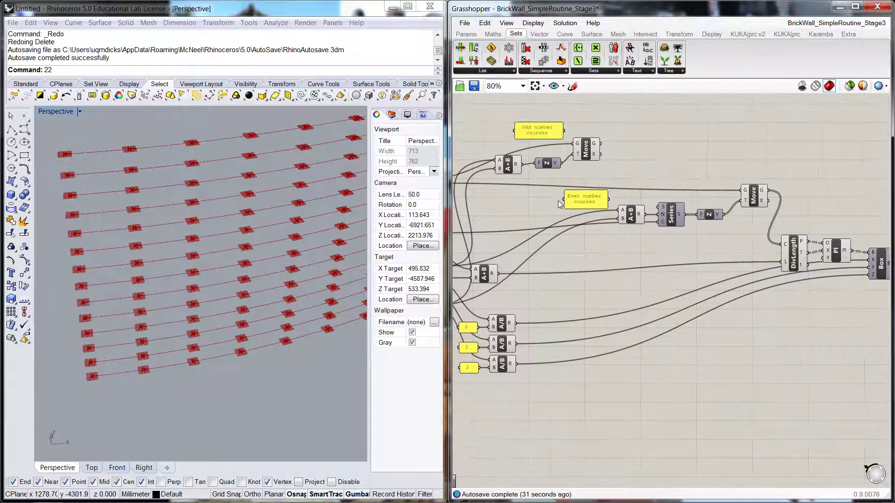
click(573, 198)
click(643, 157)
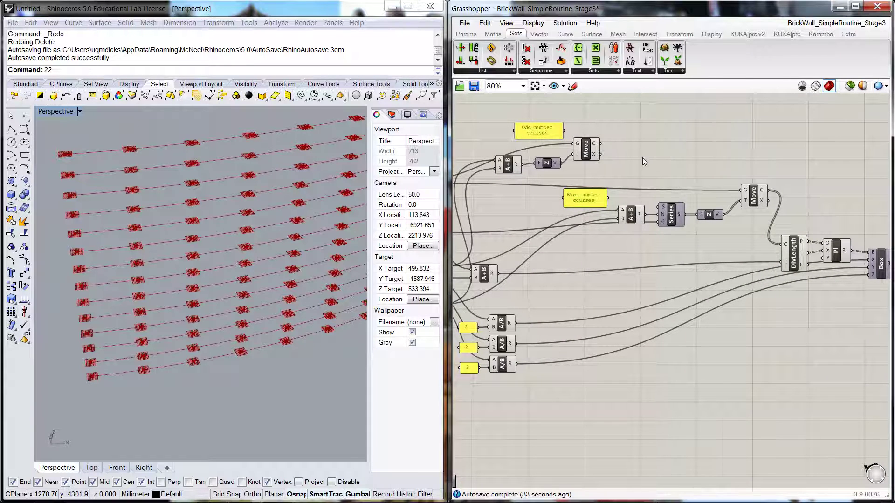
Add another Addition component and place it directly after the odd-course Move component
right_drag(664, 170, 683, 201)
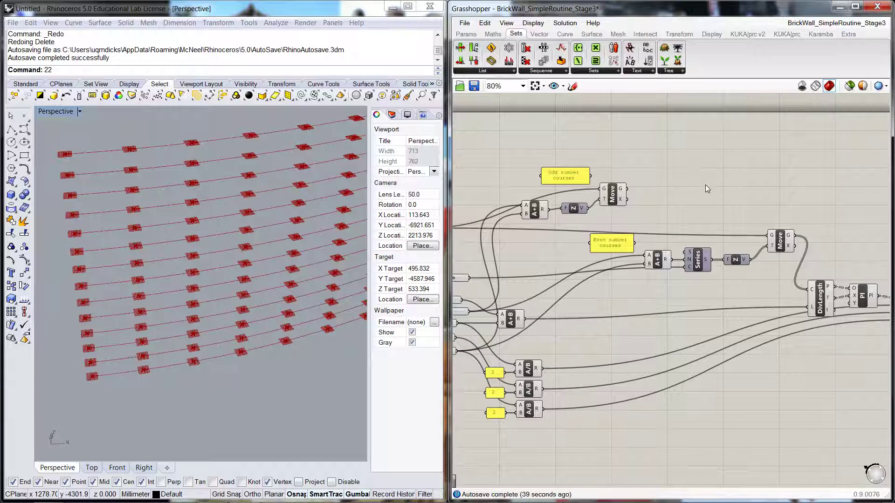
right_drag(683, 198, 708, 198)
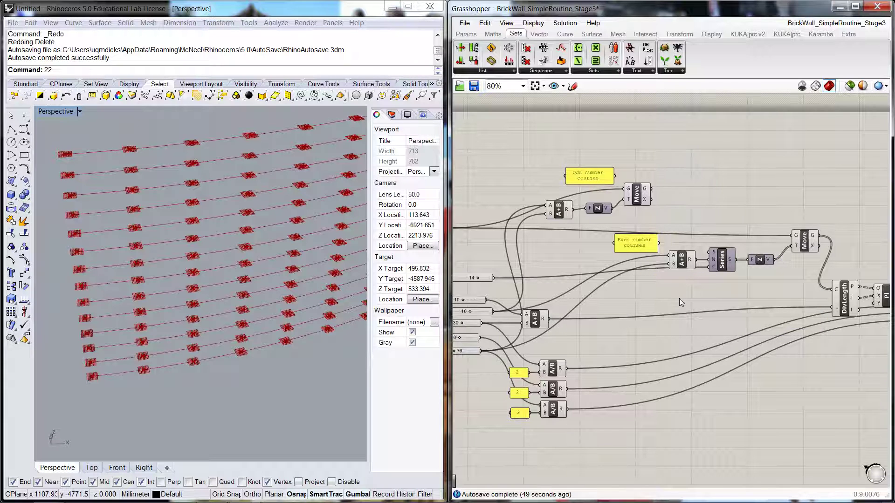
mouse_move(679, 301)
right_down()
mouse_move(723, 300)
mouse_move(693, 311)
right_up()
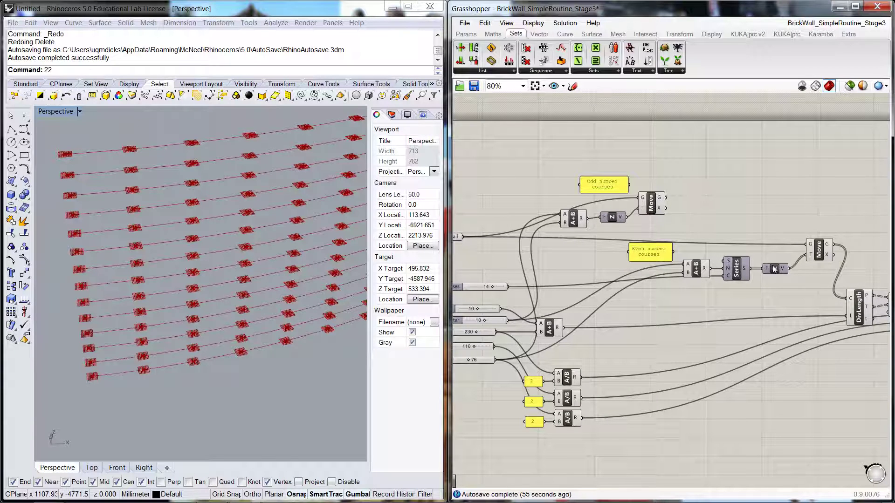
right_drag(802, 195, 748, 199)
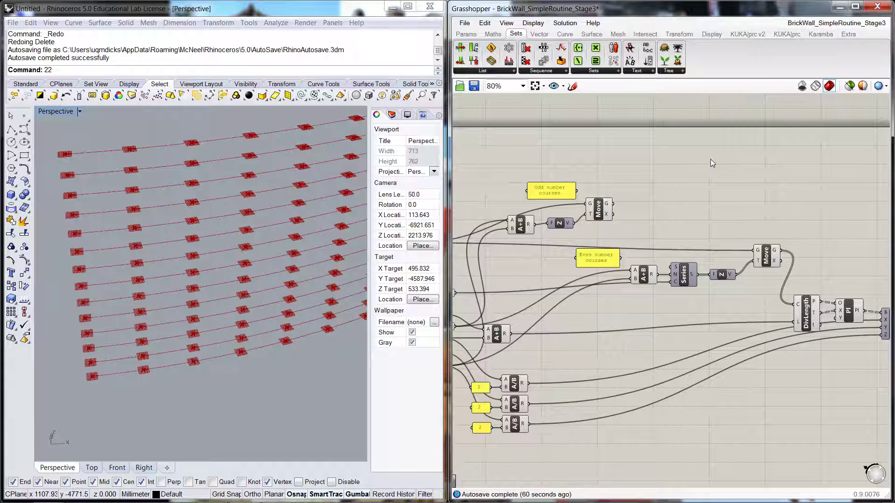
double_click(694, 195)
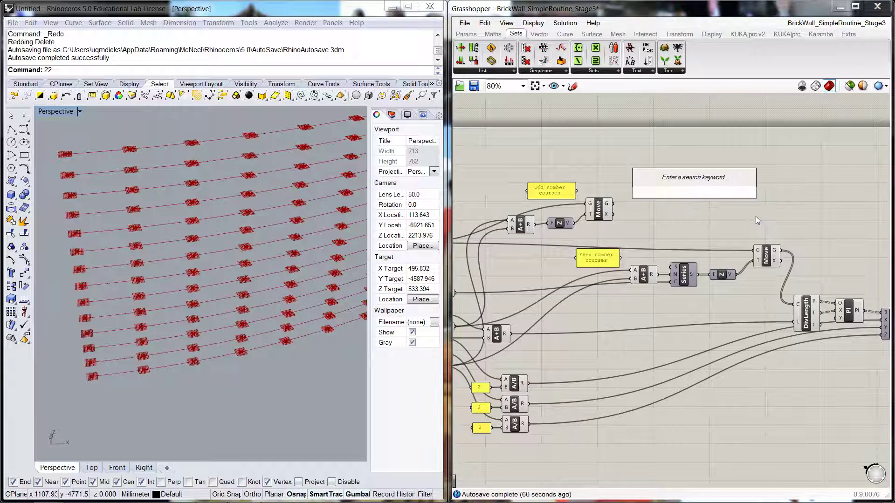
text(a+b)
key(Return)
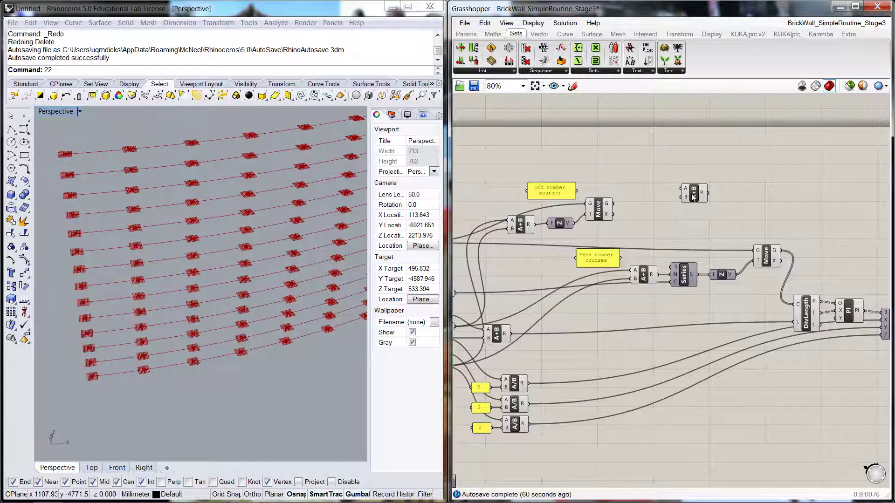
drag(692, 195, 661, 211)
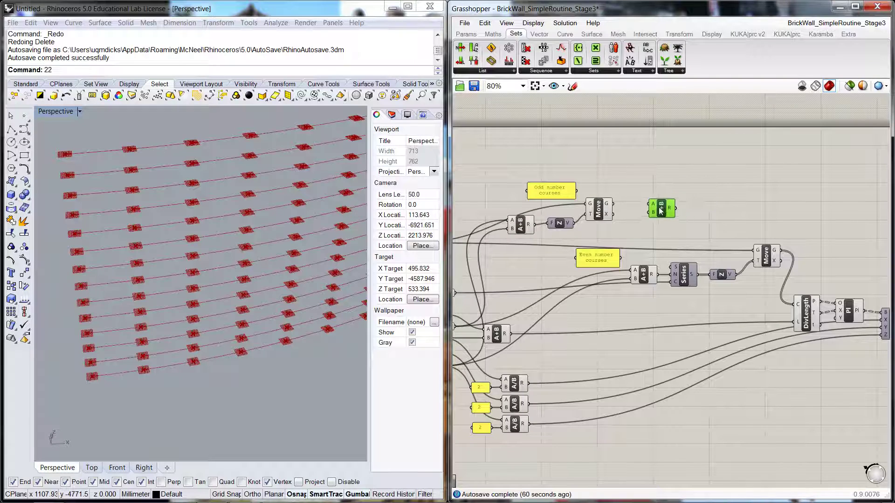
Add a Series component beside the newest Addition, and a Unit Z vector component beyond it
double_click(721, 200)
text(seri)
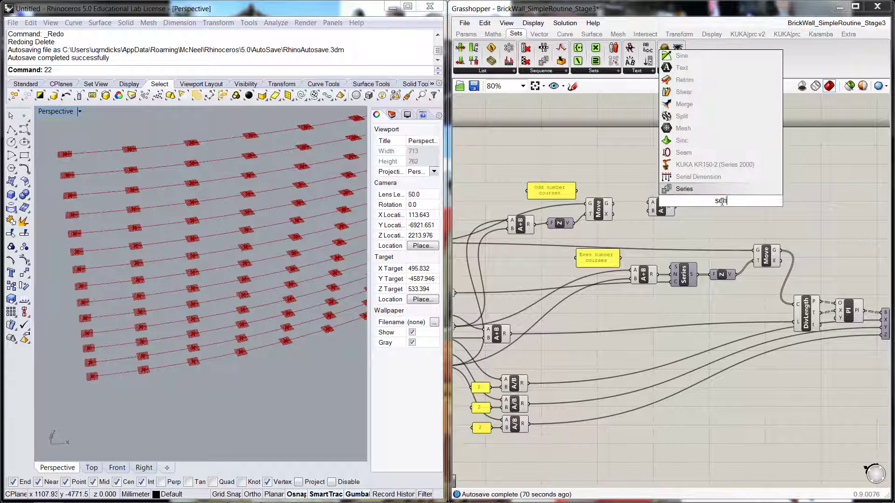
click(684, 189)
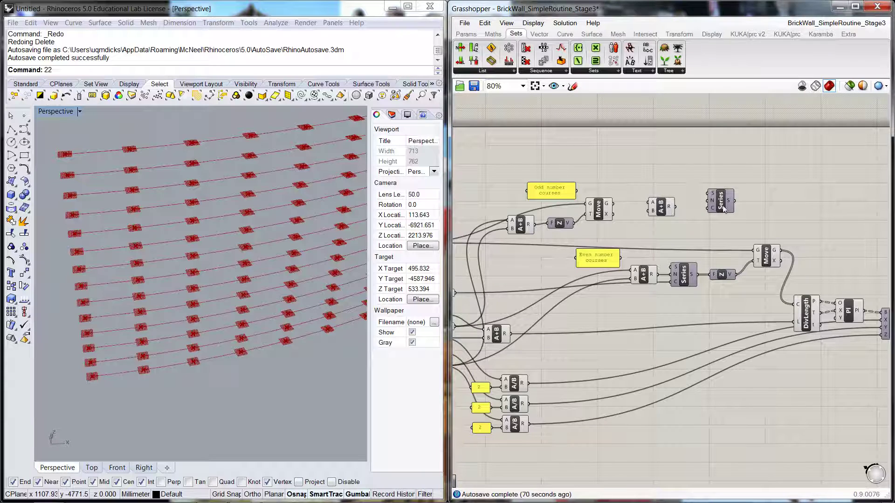
drag(724, 209, 716, 218)
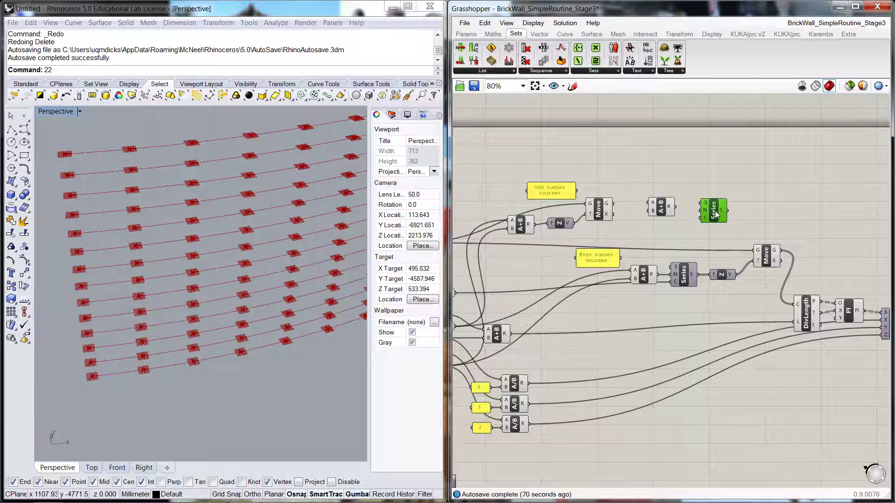
double_click(768, 192)
text(unit z)
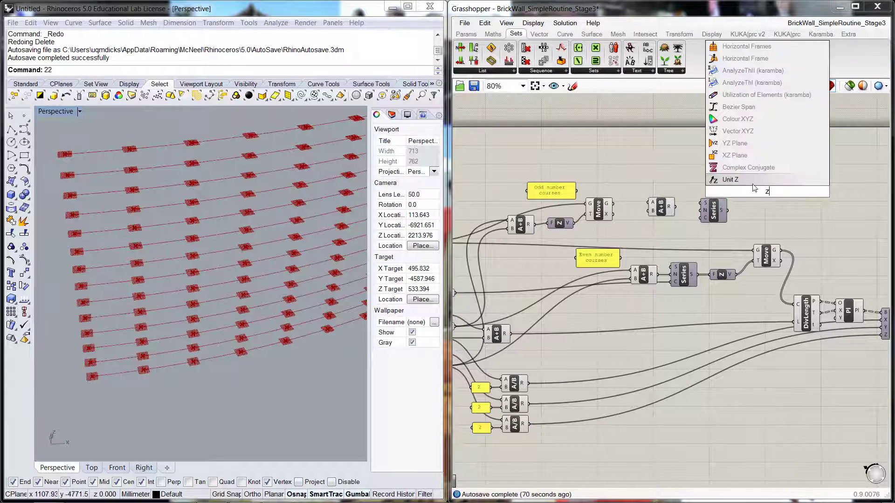
key(Return)
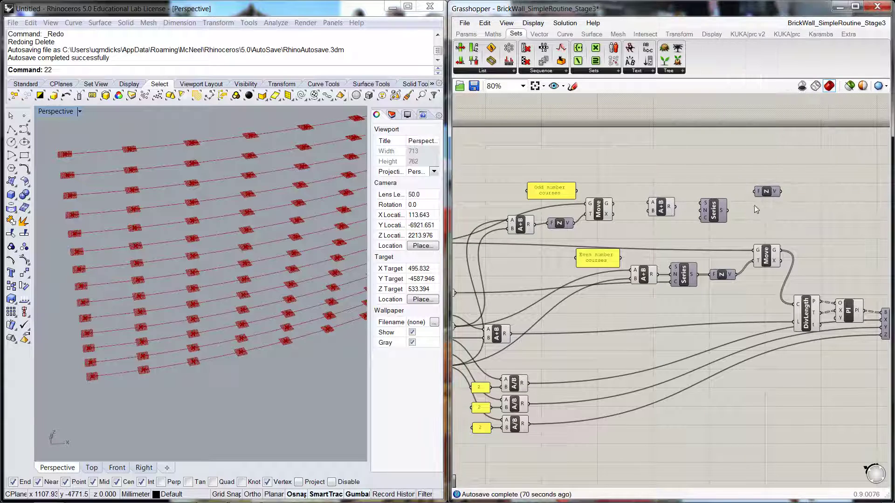
Add a Move component just beyond the newest Unit Z component in the odd-course chain
double_click(808, 200)
text(move)
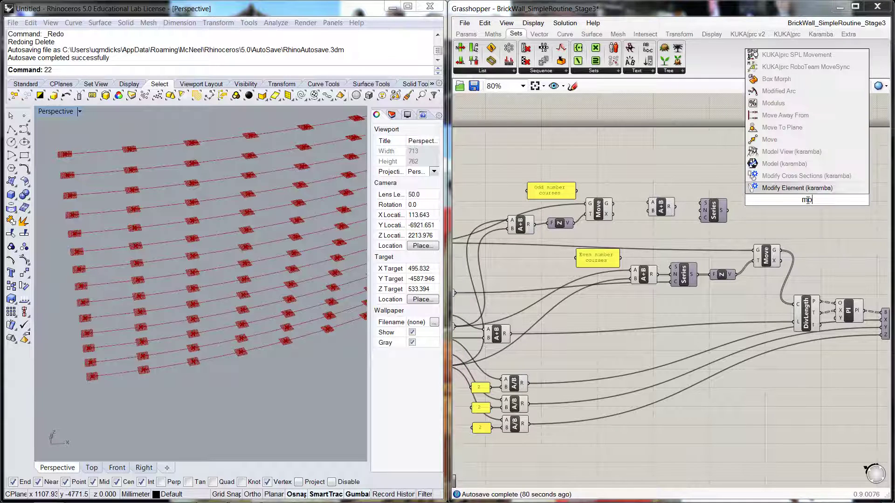
click(774, 188)
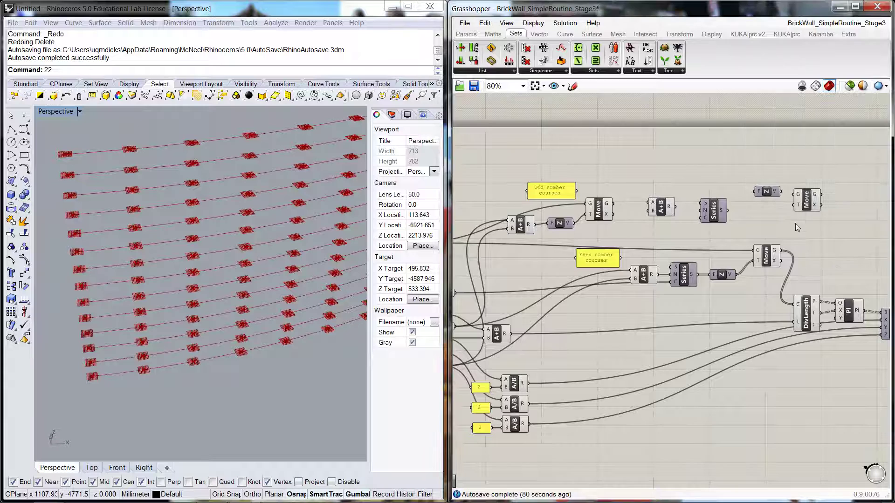
Line up the new Addition, Series, Unit Z and Move components in a compact row after the first odd-course Move
drag(768, 196, 755, 218)
drag(663, 210, 653, 220)
drag(712, 212, 690, 212)
drag(746, 214, 721, 214)
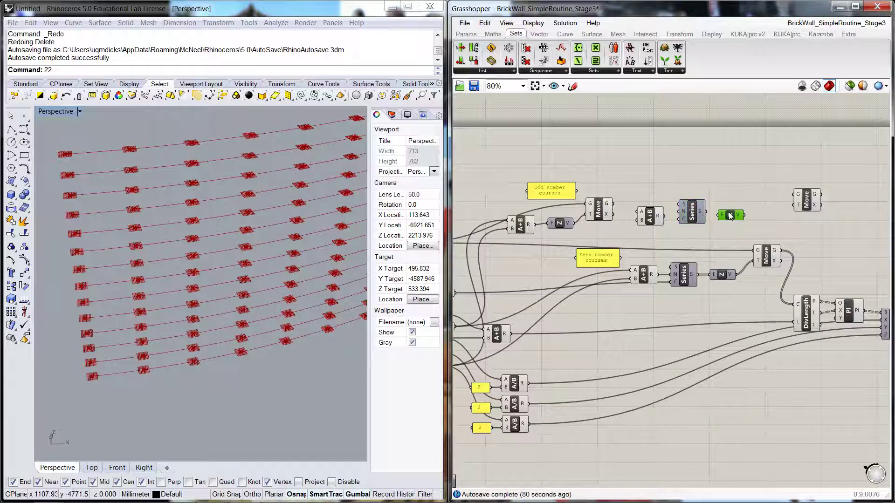
drag(797, 201, 758, 207)
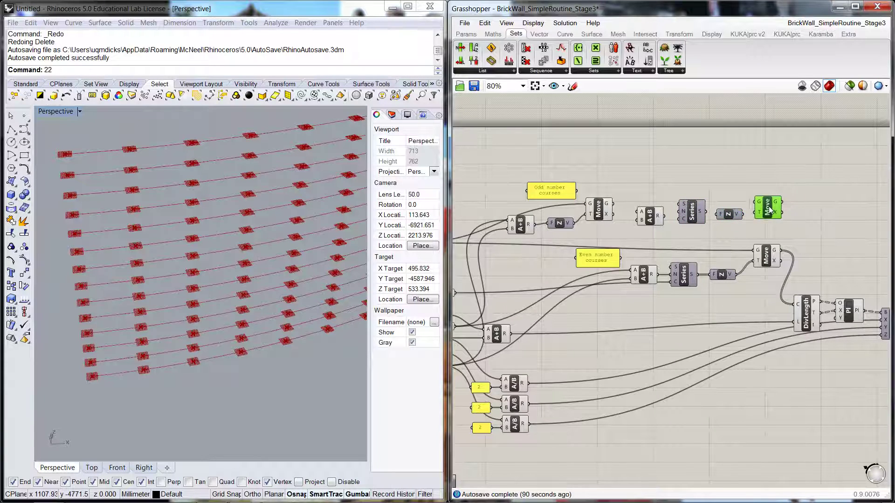
click(803, 192)
Shift the even-course label and chain through to the Box clear of the odd-course row, and nudge the new odd-course components into line
right_drag(804, 192, 719, 146)
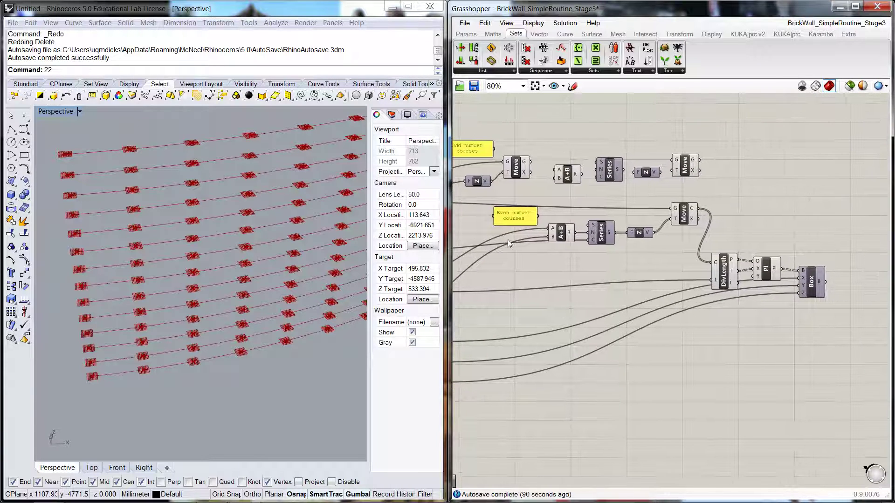
drag(479, 193, 827, 308)
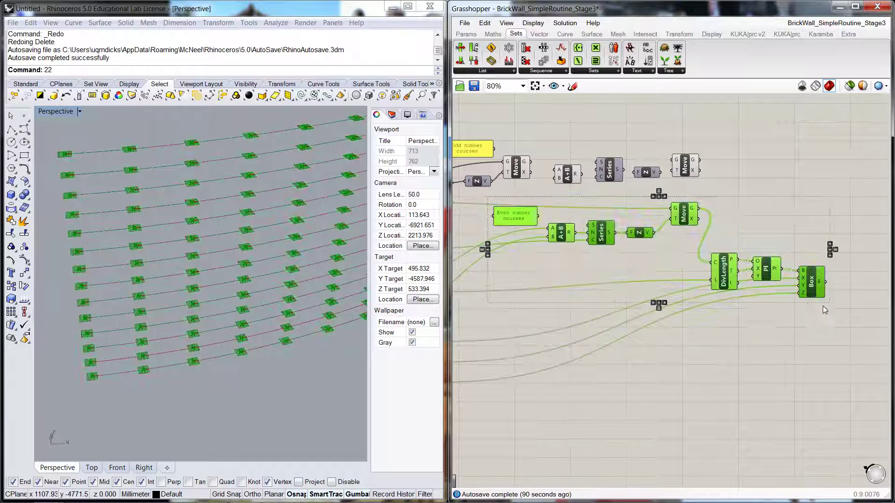
drag(691, 213, 700, 232)
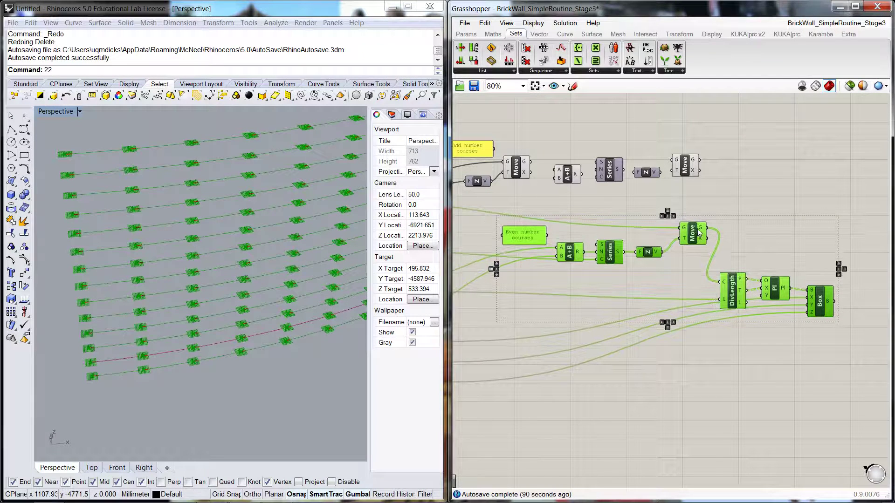
drag(552, 136, 692, 168)
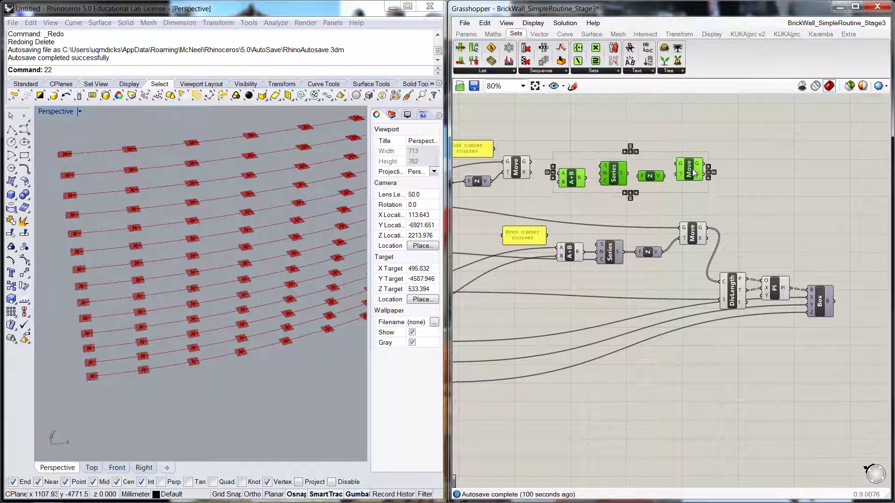
click(725, 172)
Connect the Number of Courses slider to the count (C) input of the odd-course Series
right_drag(729, 169, 781, 178)
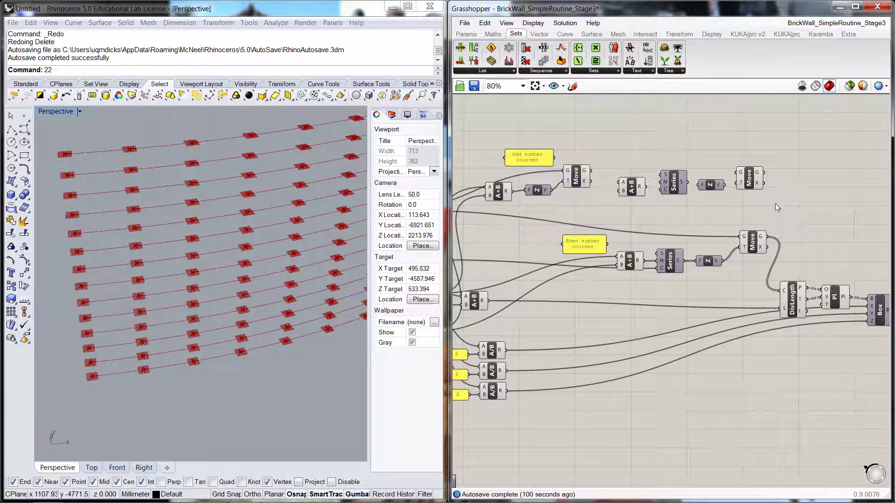
right_drag(648, 215, 678, 204)
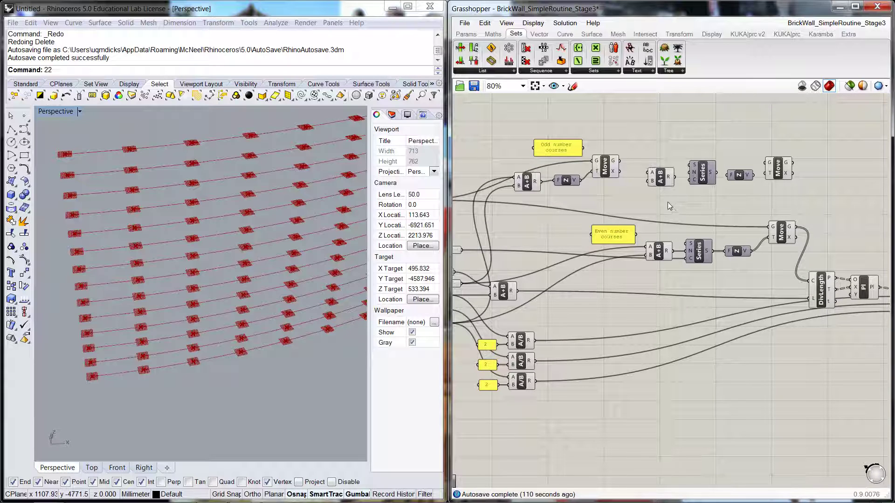
right_drag(675, 198, 705, 183)
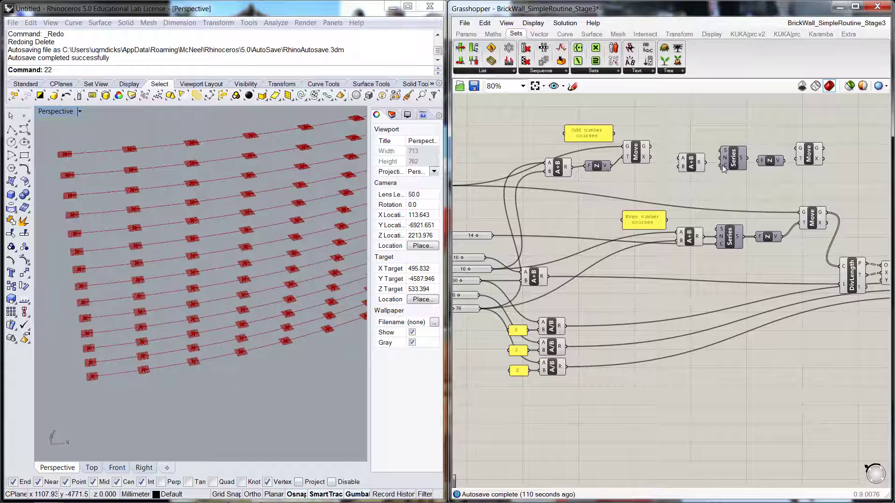
click(696, 236)
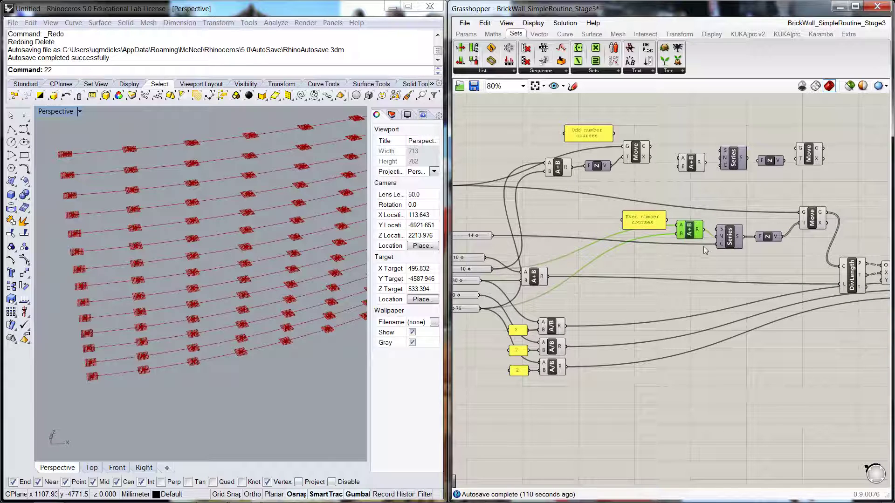
right_drag(703, 246, 754, 277)
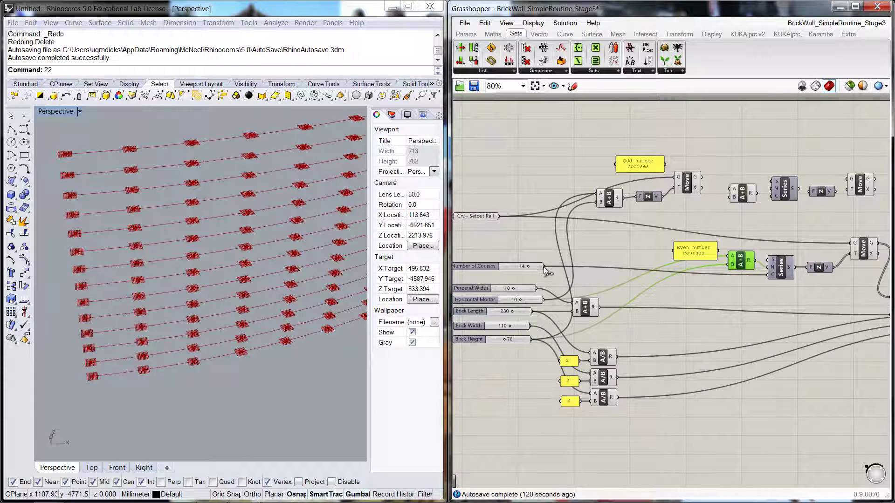
drag(543, 266, 770, 198)
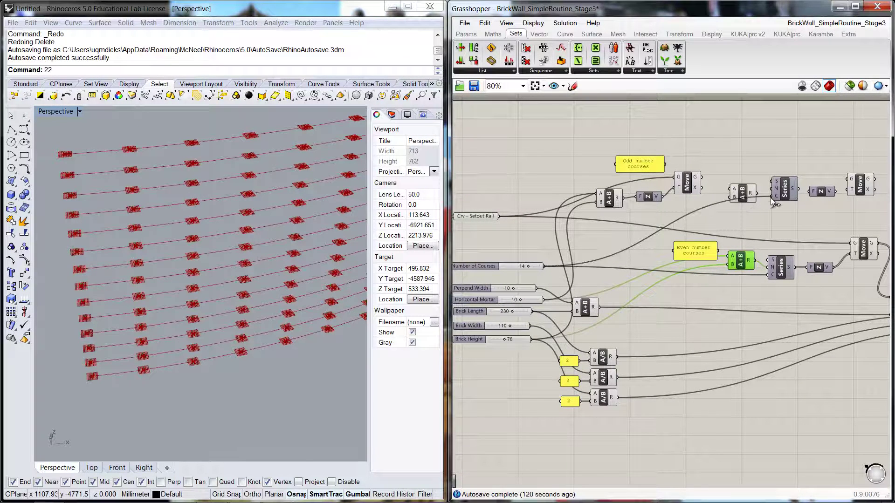
Feed Brick Height into input A and Horizontal Mortar into input B of the newer odd-course Addition
click(744, 191)
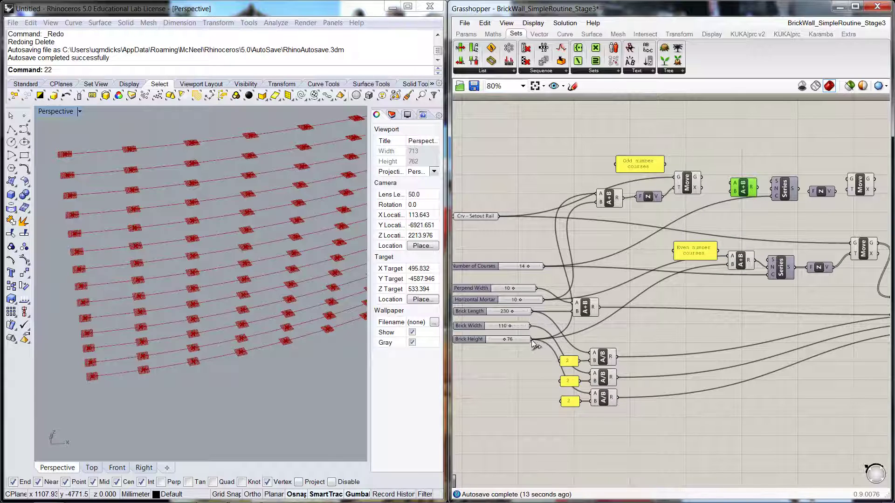
drag(533, 340, 735, 184)
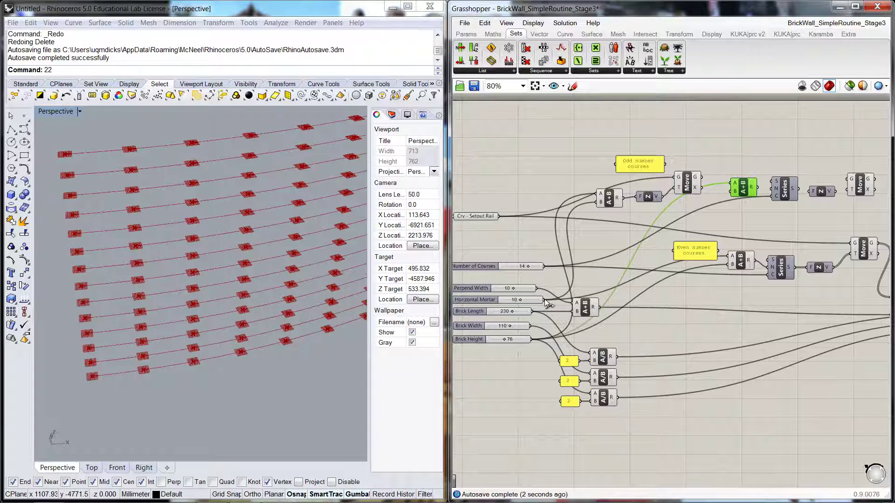
drag(544, 299, 731, 191)
Wire the newer odd-course Addition into the Series N input, the Series into Unit Z, and Unit Z into the last Move's T input
click(742, 219)
right_drag(742, 219, 632, 244)
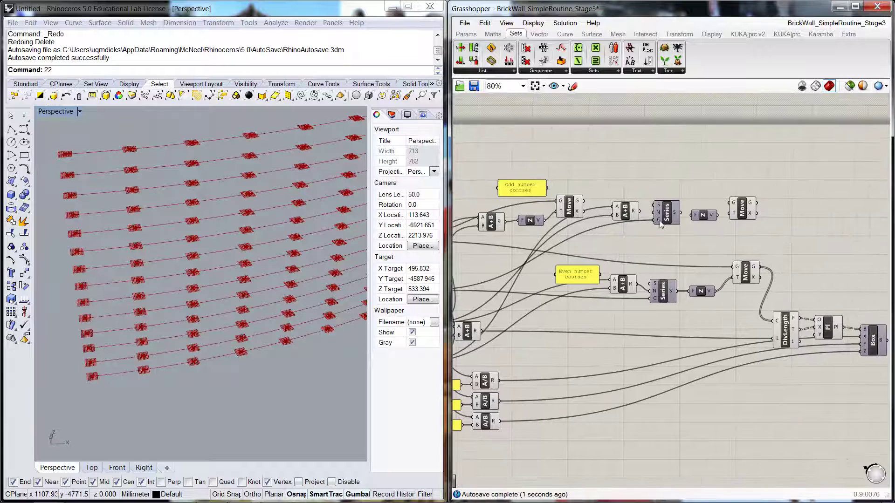
drag(659, 220, 707, 233)
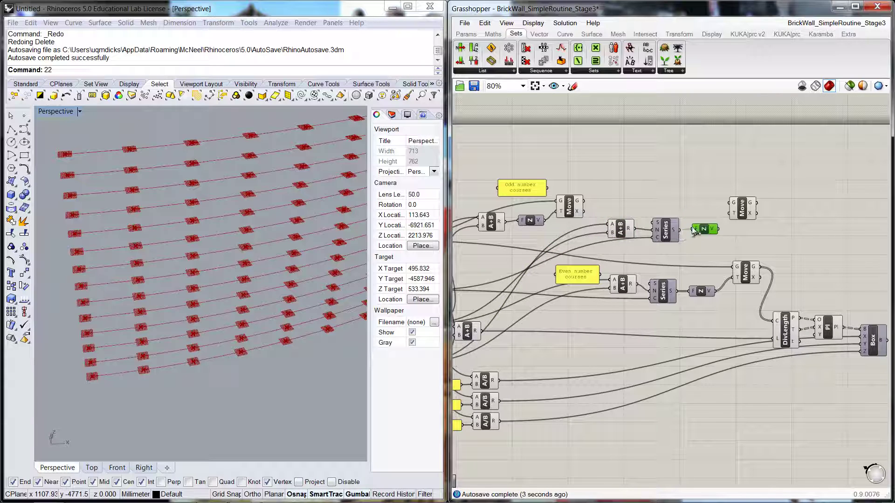
drag(703, 233, 739, 229)
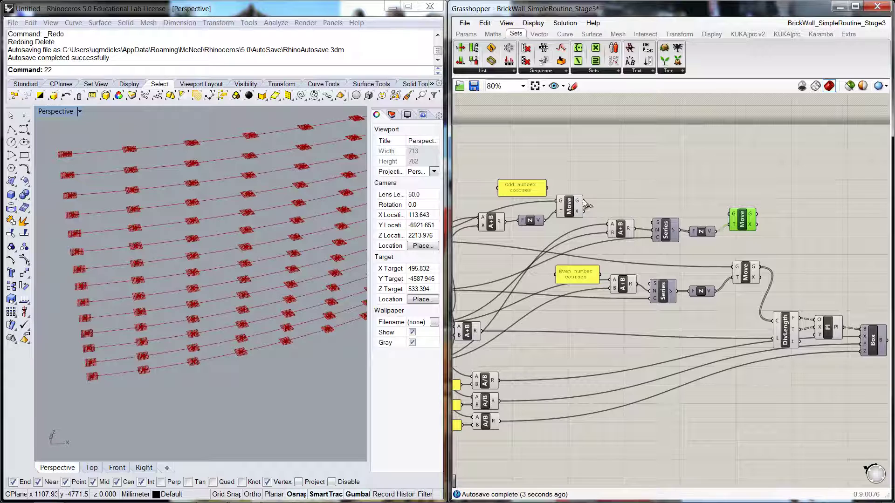
Connect the geometry output of the first odd-course Move to the geometry input of the last odd-course Move
drag(584, 202, 744, 215)
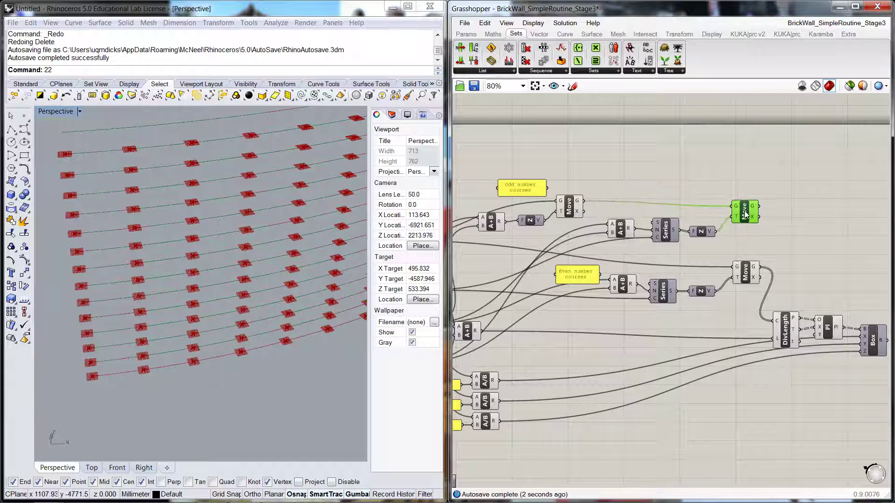
click(717, 169)
right_drag(206, 400, 160, 347)
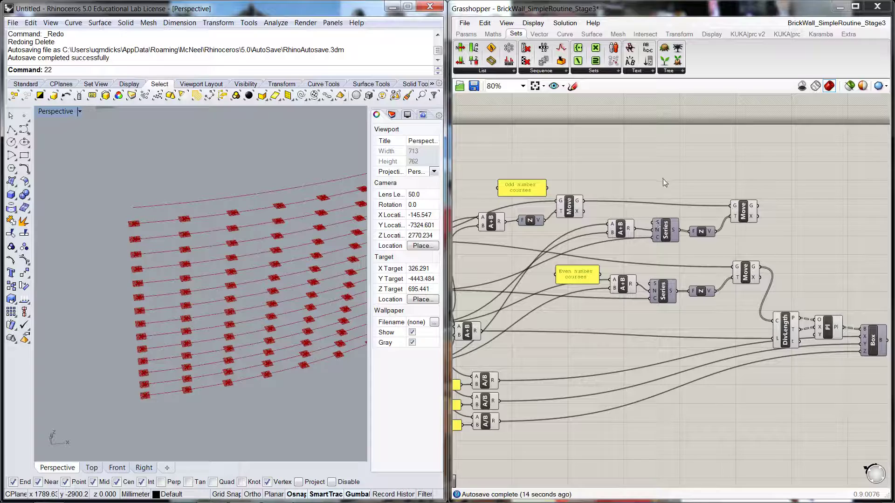
Shift both Series, Unit Z and Move sets plus the DivLength, plane and Box components further from the Additions to open a gap
right_drag(659, 175, 616, 144)
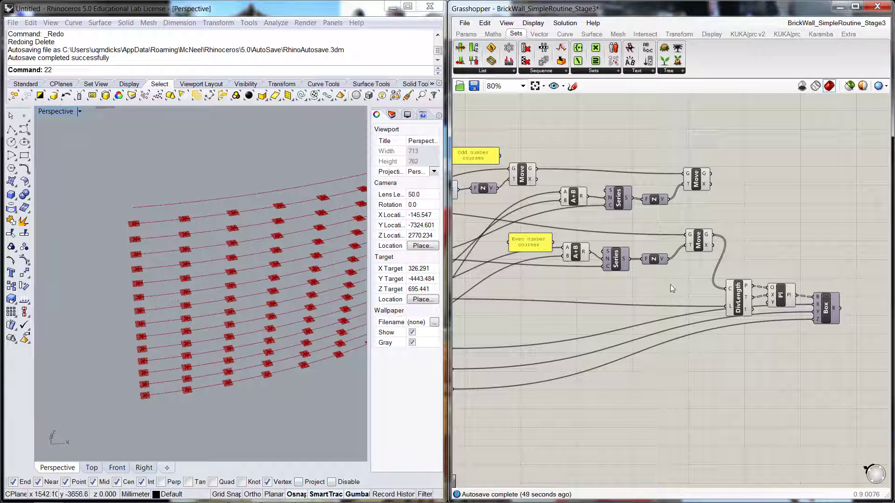
scroll(773, 218, down, 1)
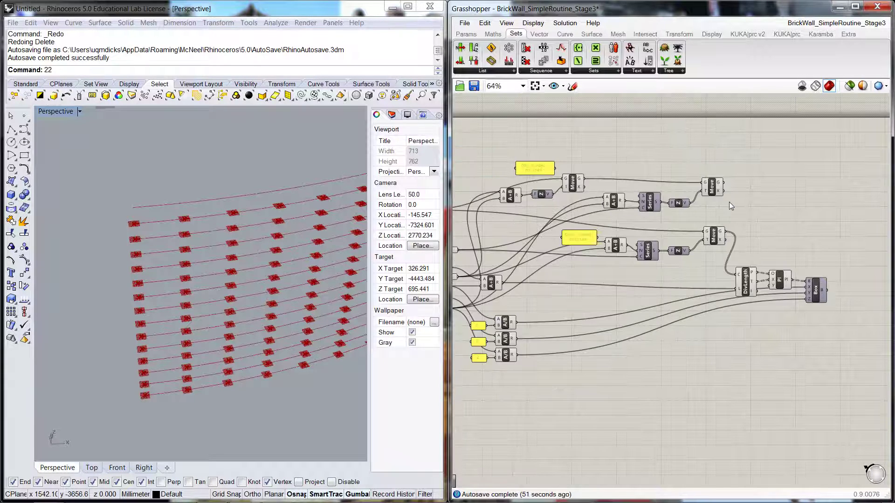
right_drag(729, 202, 770, 194)
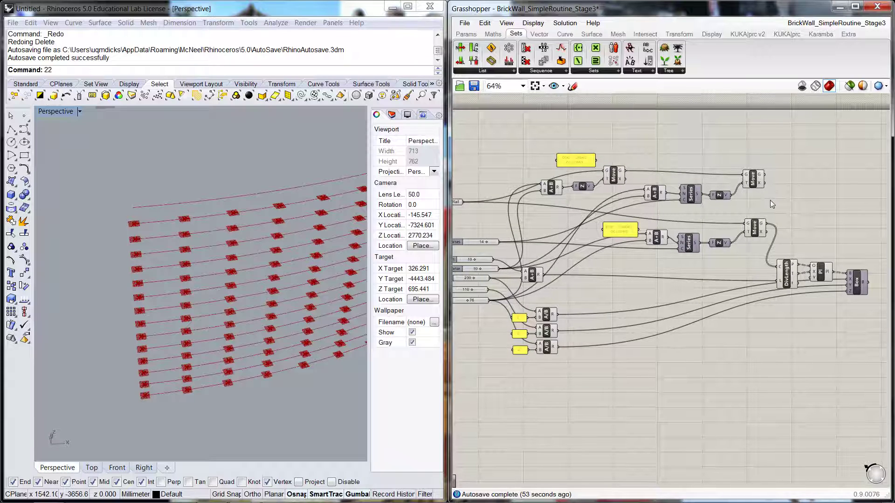
scroll(766, 210, up, 2)
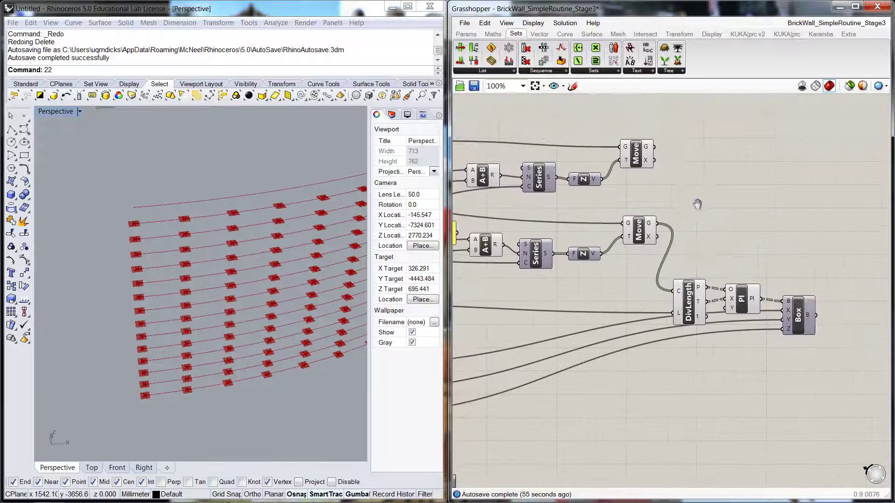
scroll(699, 209, down, 1)
drag(544, 125, 819, 345)
drag(642, 165, 688, 165)
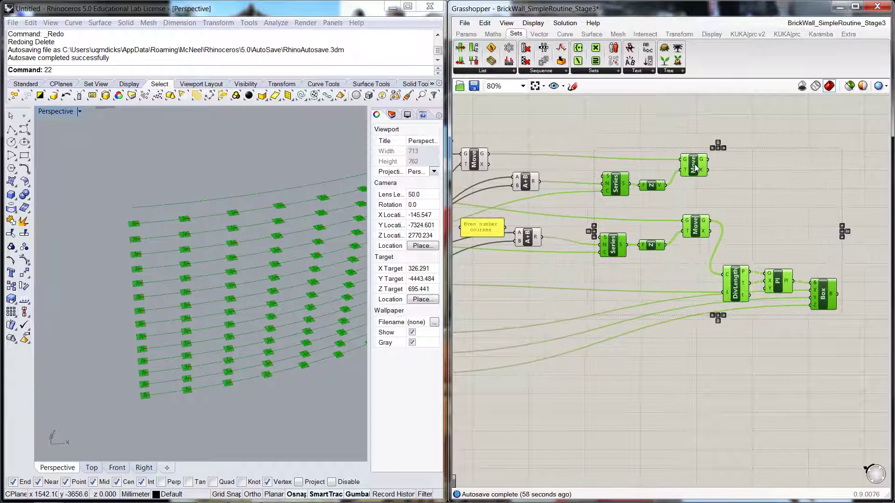
click(564, 137)
Align the even-course Addition with the odd-course Addition and check the odd-course Addition's input values
scroll(555, 180, up, 1)
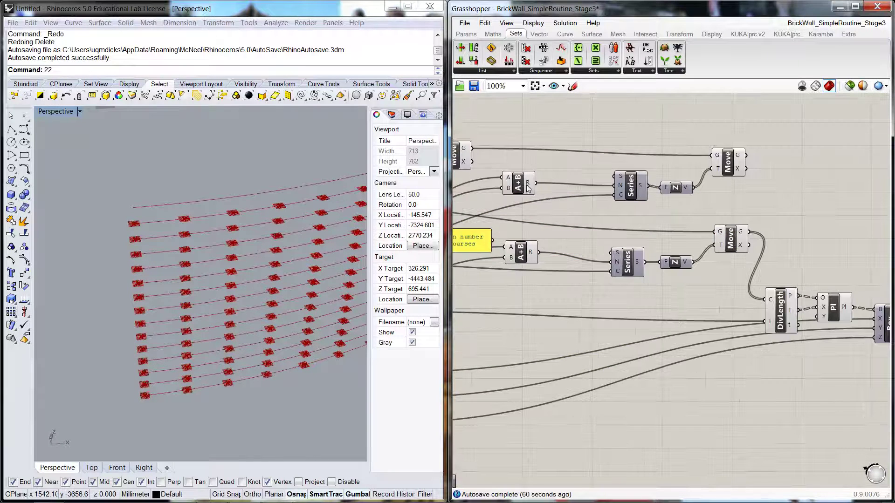
click(519, 259)
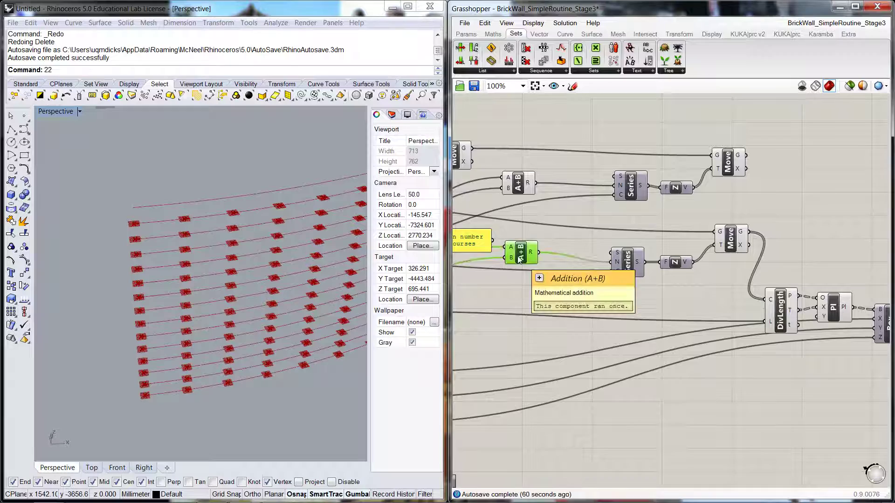
drag(519, 259, 518, 261)
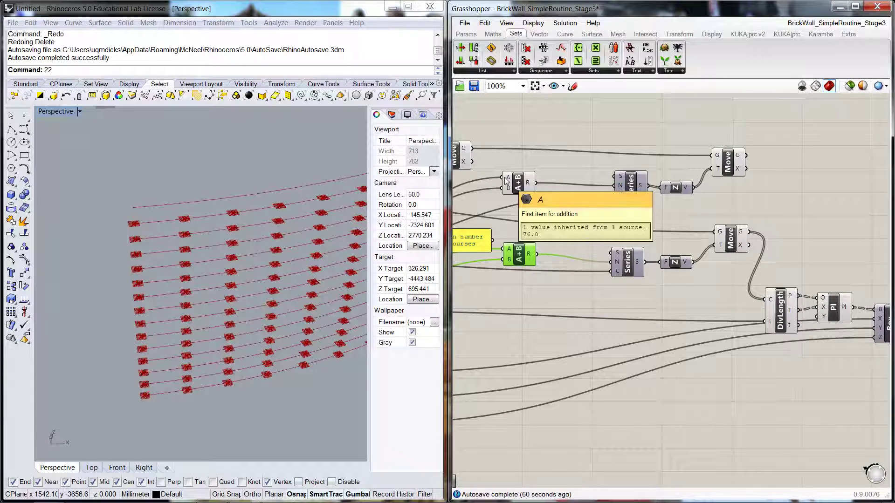
mouse_move(509, 191)
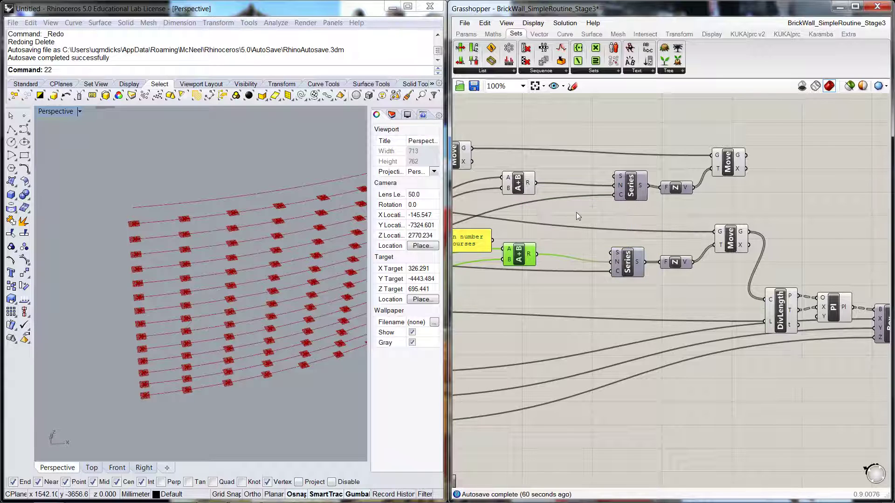
Add a Multiplication component in the gap between the two Additions and the Series components
double_click(576, 212)
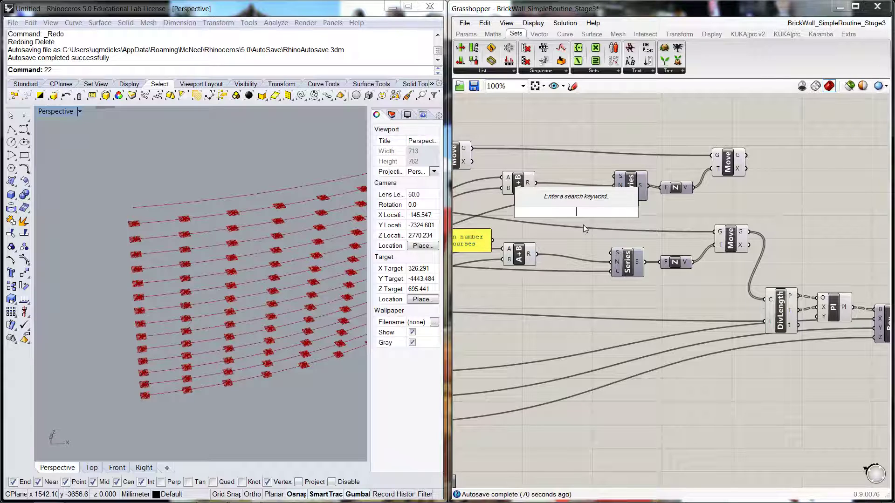
text(*)
key(Return)
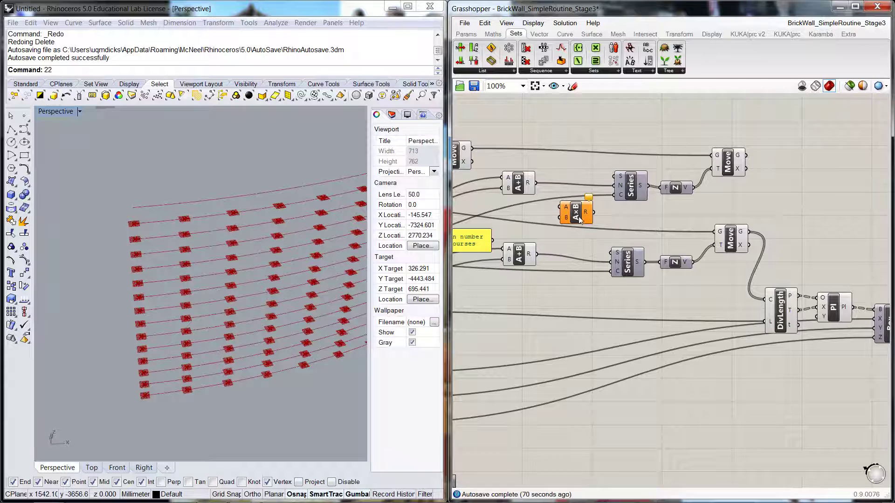
drag(578, 216, 574, 213)
Add a panel containing 2, shrink it to fit its value, and connect it to the B input of the odd-course Multiplication
double_click(625, 220)
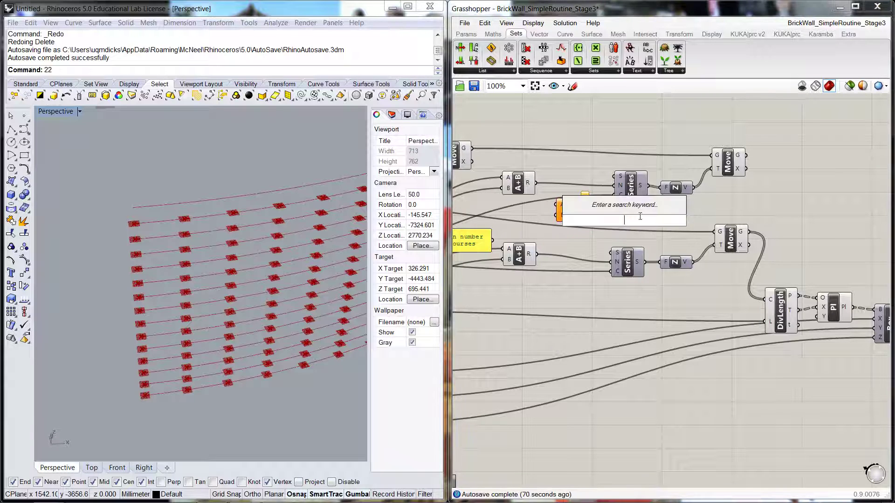
text(")
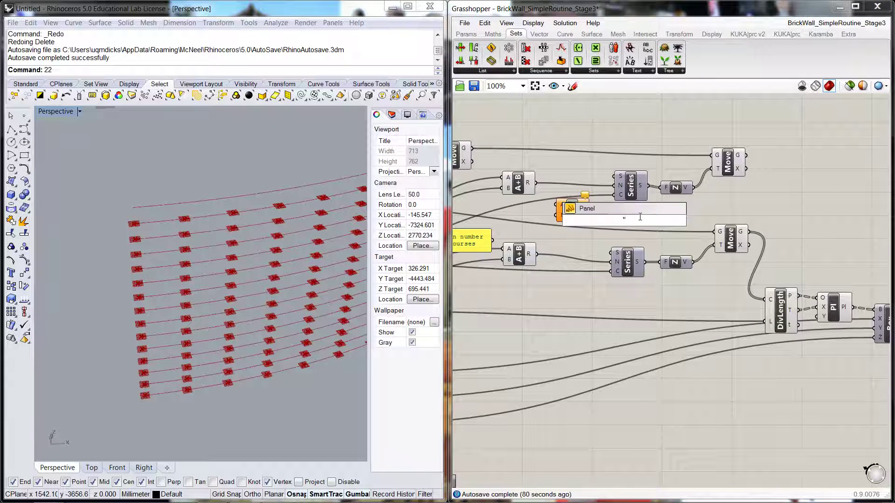
key(Return)
double_click(639, 217)
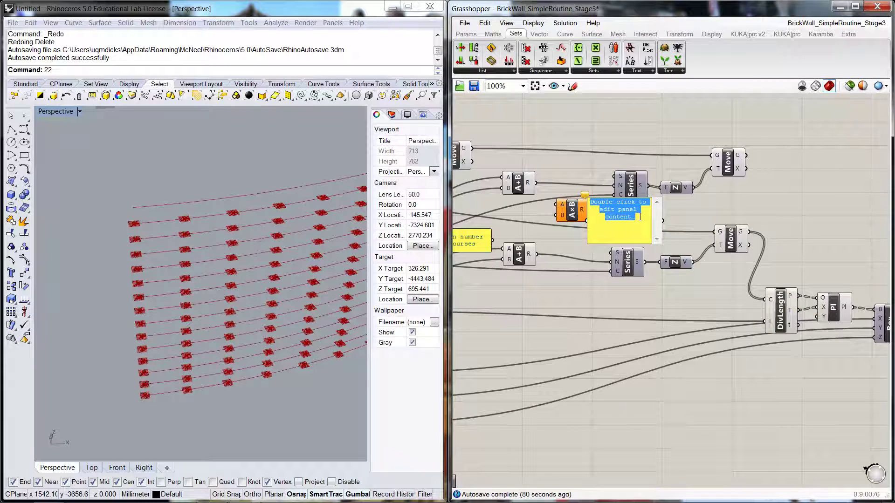
text(2)
click(686, 218)
click(620, 223)
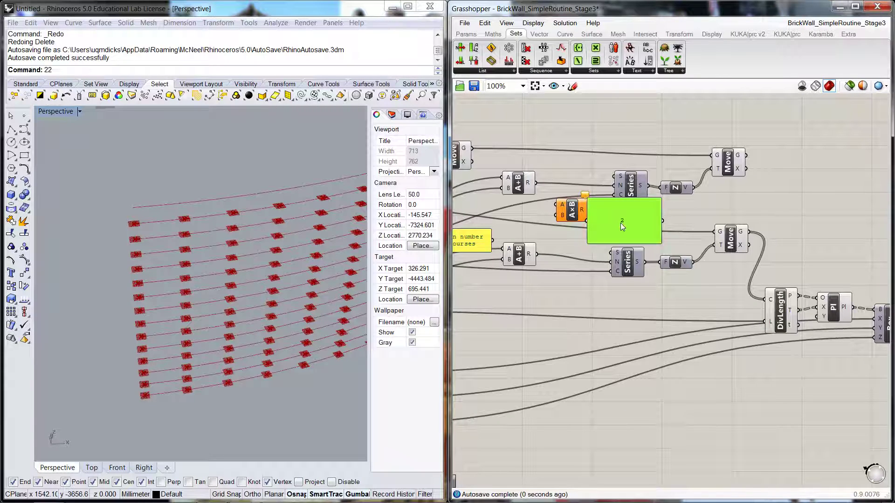
drag(661, 243, 555, 215)
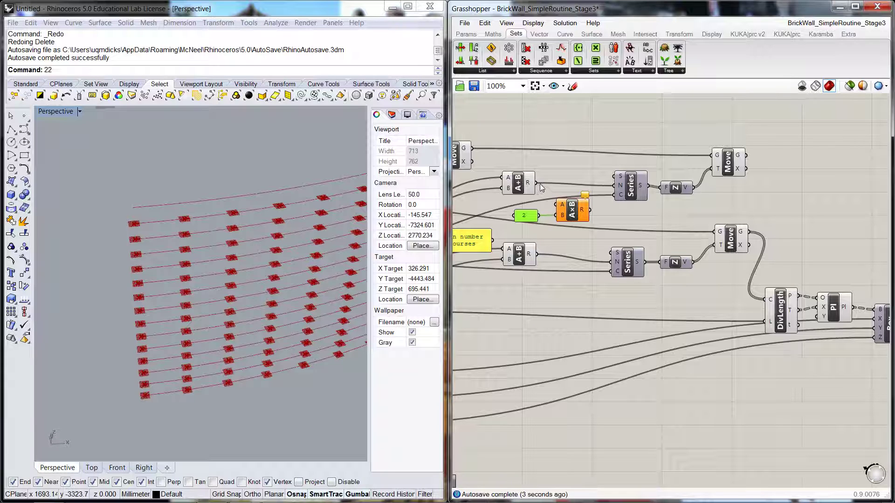
Duplicate the Multiplication and its panel of 2 to a spot below the even-course Addition
shift+click(569, 214)
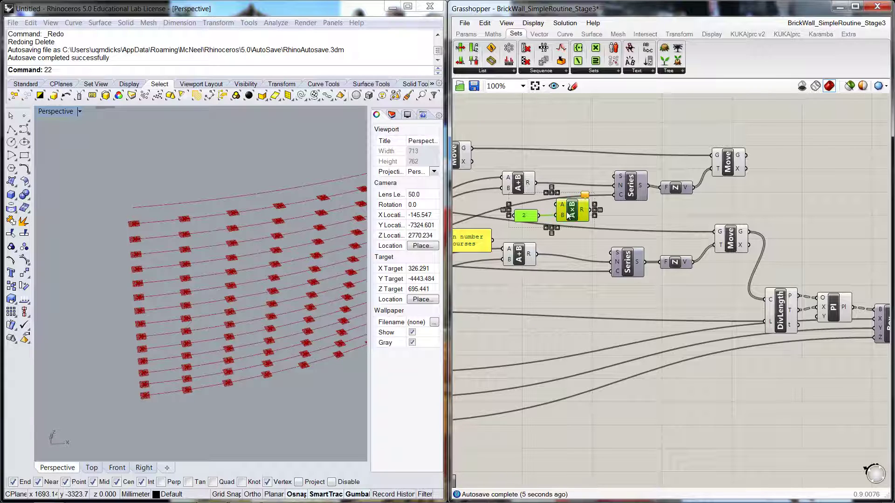
alt+drag(568, 215, 577, 299)
click(645, 289)
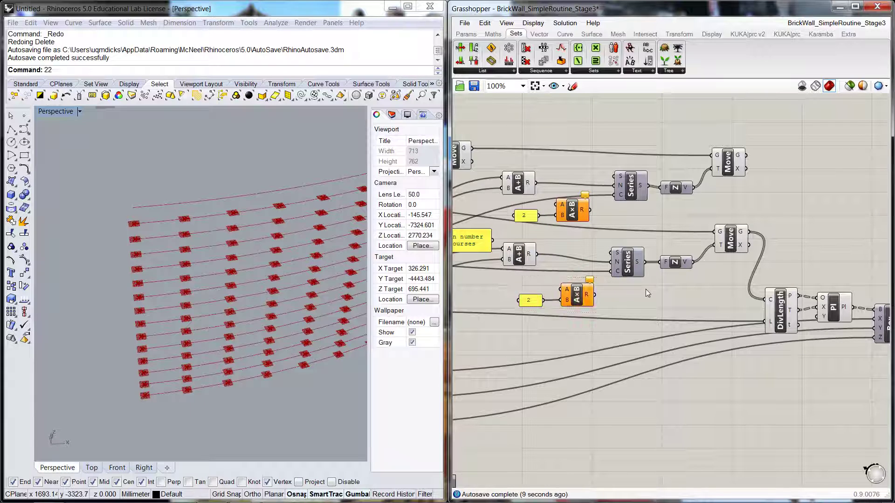
Shift both Series, Unit Z and Move sets plus the DivLength, plane and Box components further from the Multiplications to widen the gap
scroll(623, 175, down, 3)
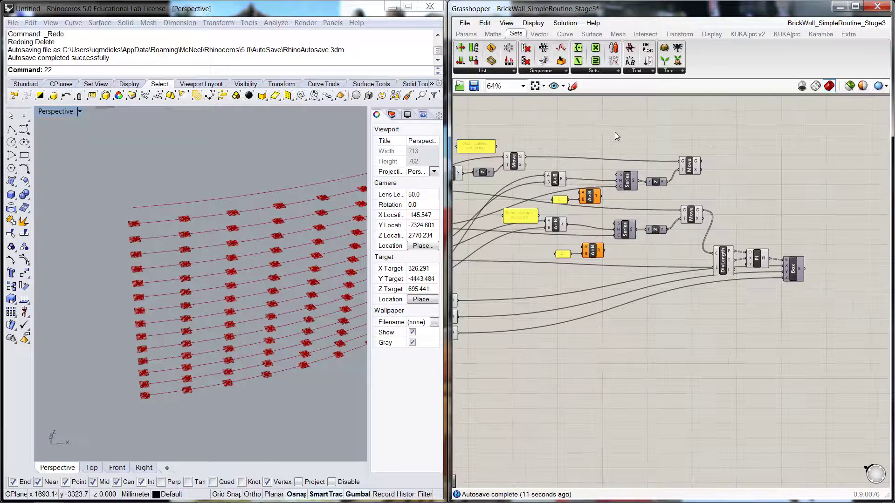
drag(614, 132, 858, 309)
drag(652, 233, 691, 236)
click(645, 257)
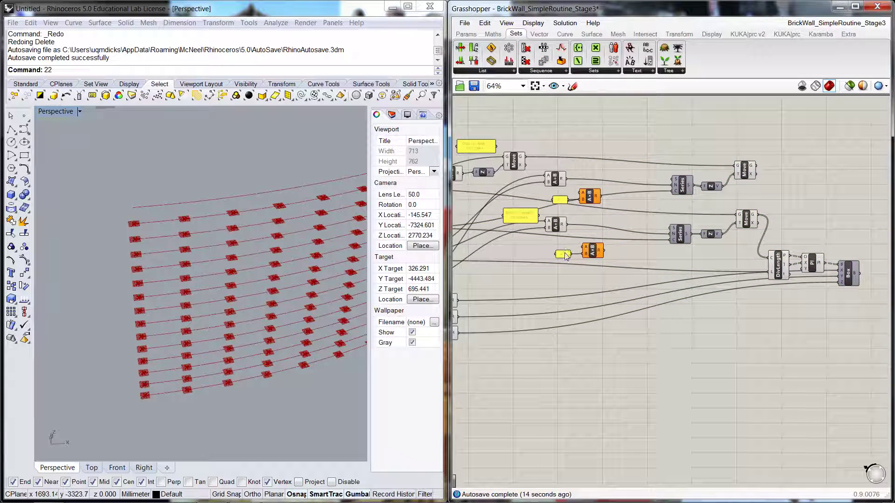
Move both Multiplications and their panels of 2 together into the middle of the widened gap
click(560, 200)
shift+click(590, 197)
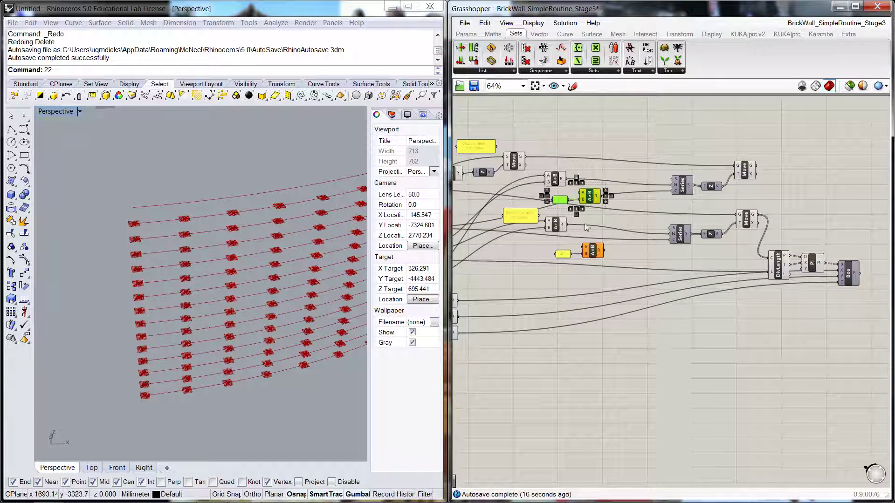
shift+click(591, 252)
shift+click(562, 254)
drag(587, 257, 607, 253)
click(643, 254)
Route the odd-course Addition result through its Multiplication into the step input (N) of the odd-course Series
scroll(597, 158, up, 2)
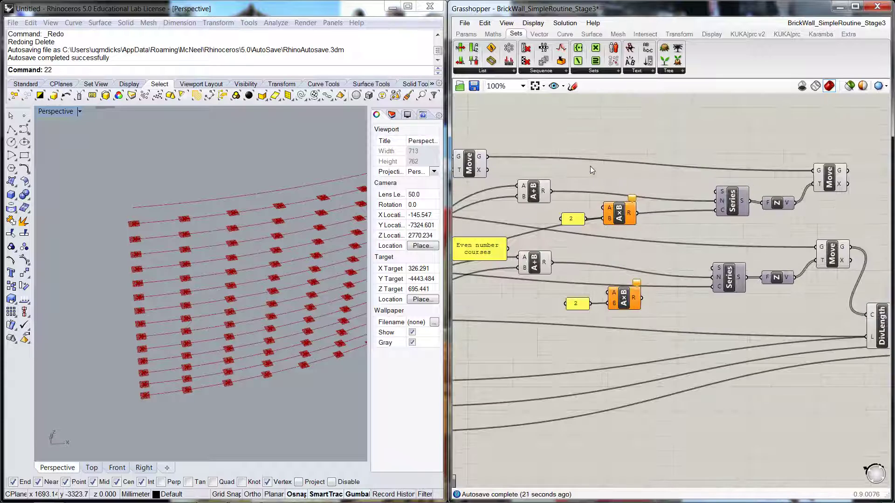
drag(551, 191, 716, 200)
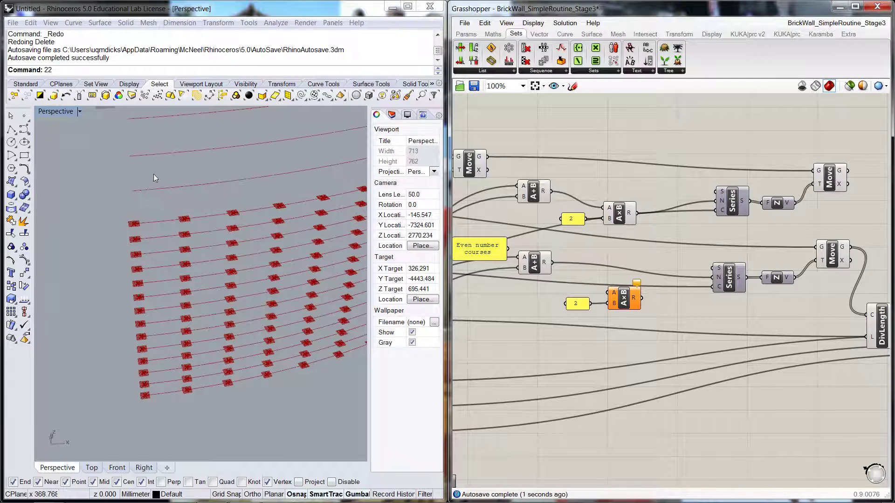
scroll(149, 169, down, 3)
scroll(149, 169, up, 5)
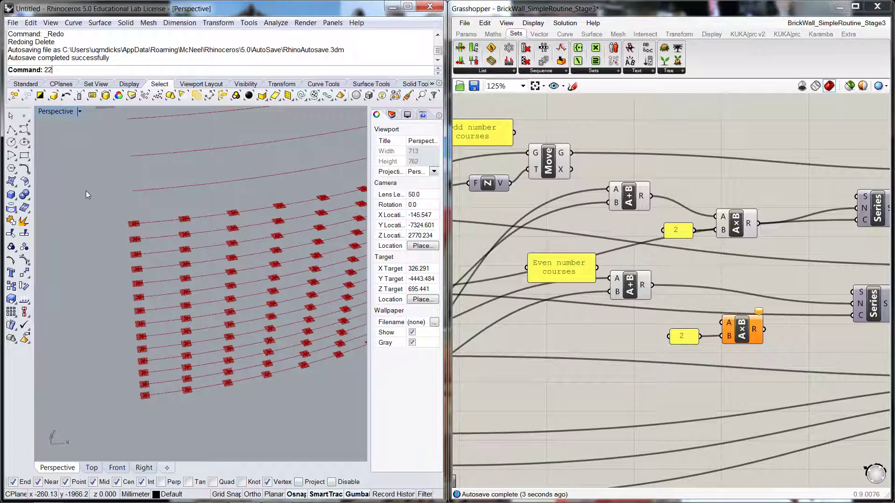
scroll(86, 192, down, 5)
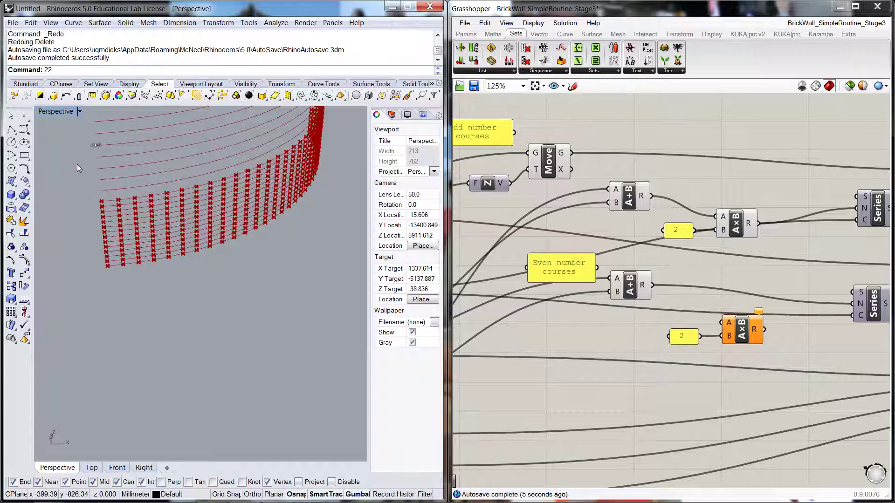
shift+right_drag(77, 164, 146, 207)
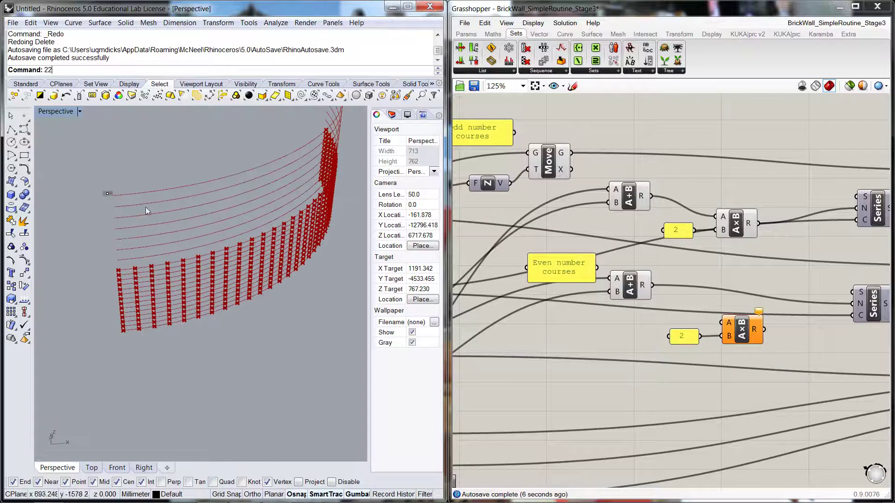
Route the even-course Addition result through its Multiplication into the even-course Series step input (N), and line up the odd-course Multiplication with its Addition
right_click(700, 273)
click(367, 288)
right_drag(692, 269, 672, 262)
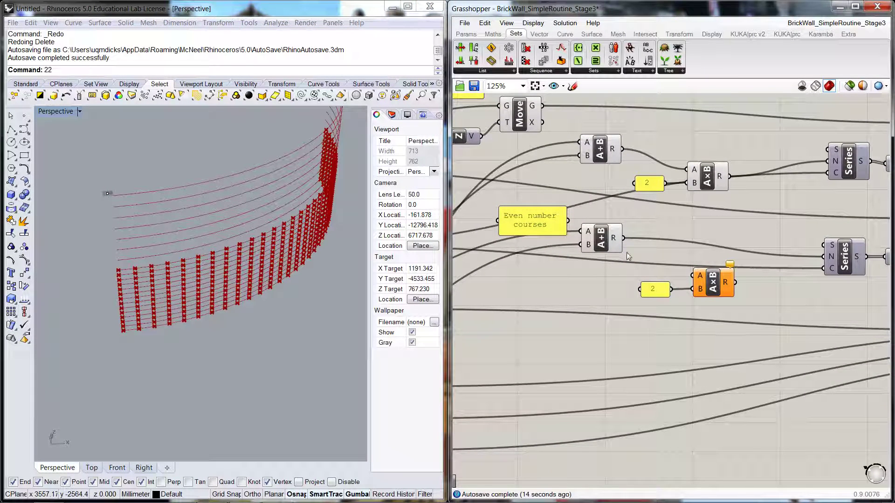
drag(624, 236, 698, 276)
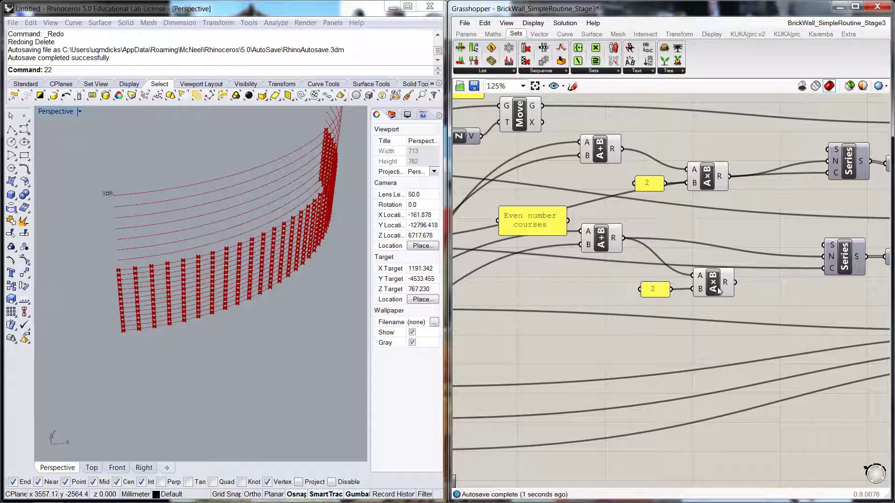
drag(712, 173, 713, 155)
click(777, 331)
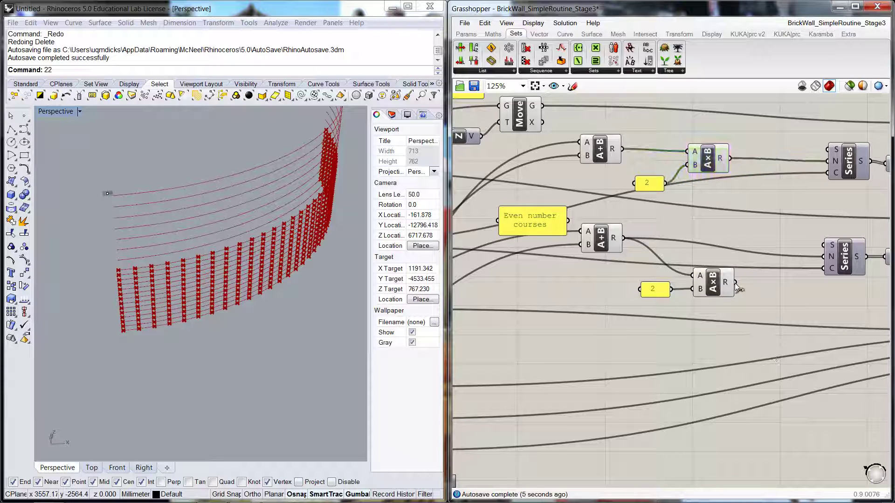
drag(735, 282, 823, 256)
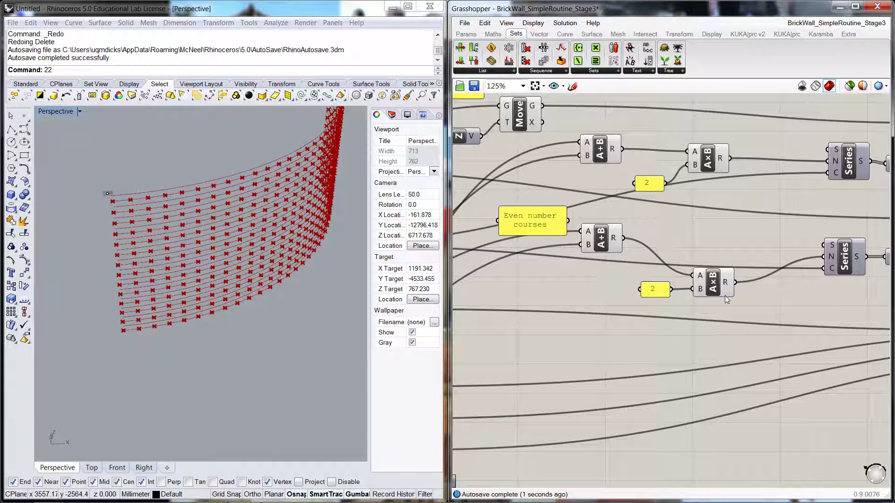
Line up the even-course Multiplication with its Addition and place both panels of 2 level with their B inputs
drag(724, 290, 726, 253)
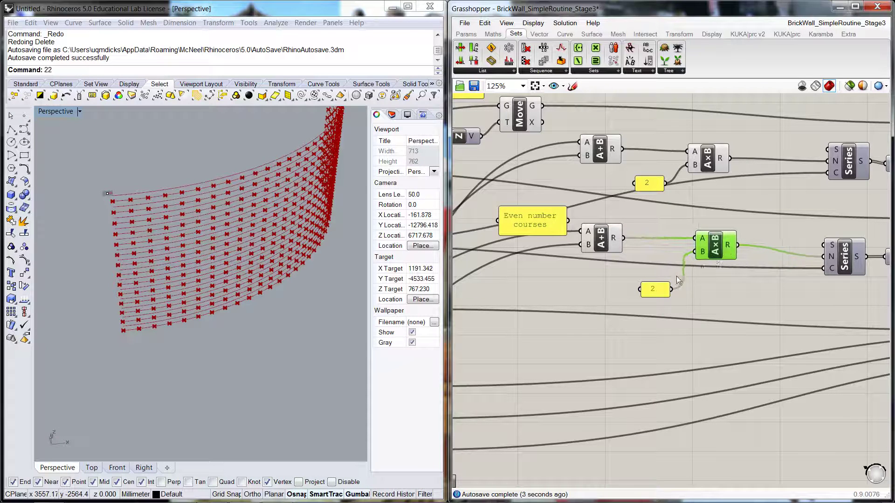
drag(655, 290, 660, 256)
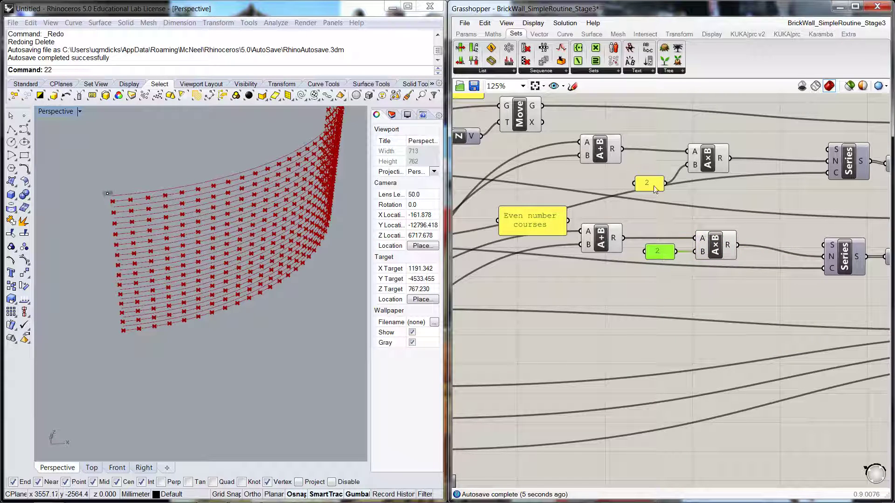
drag(655, 188, 659, 170)
click(668, 212)
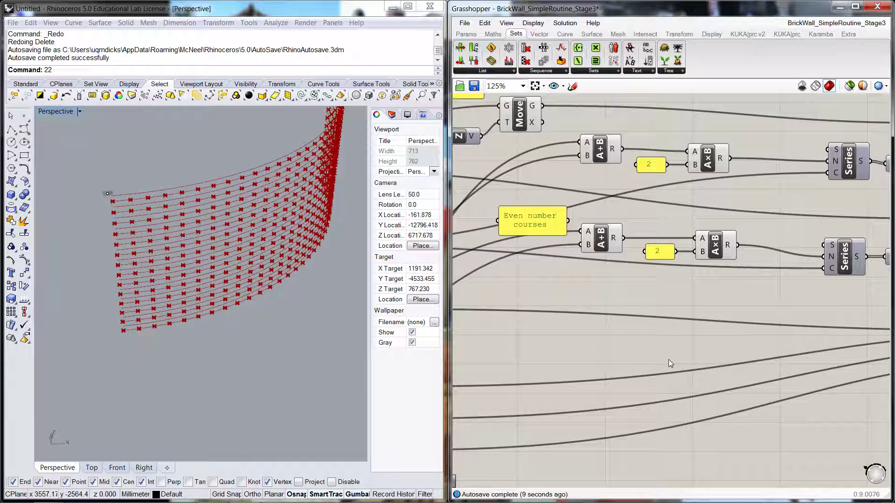
scroll(668, 349, down, 5)
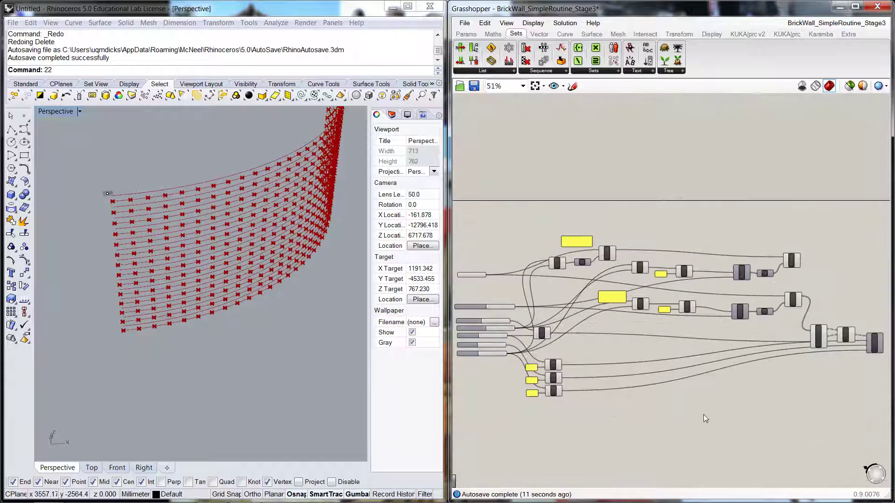